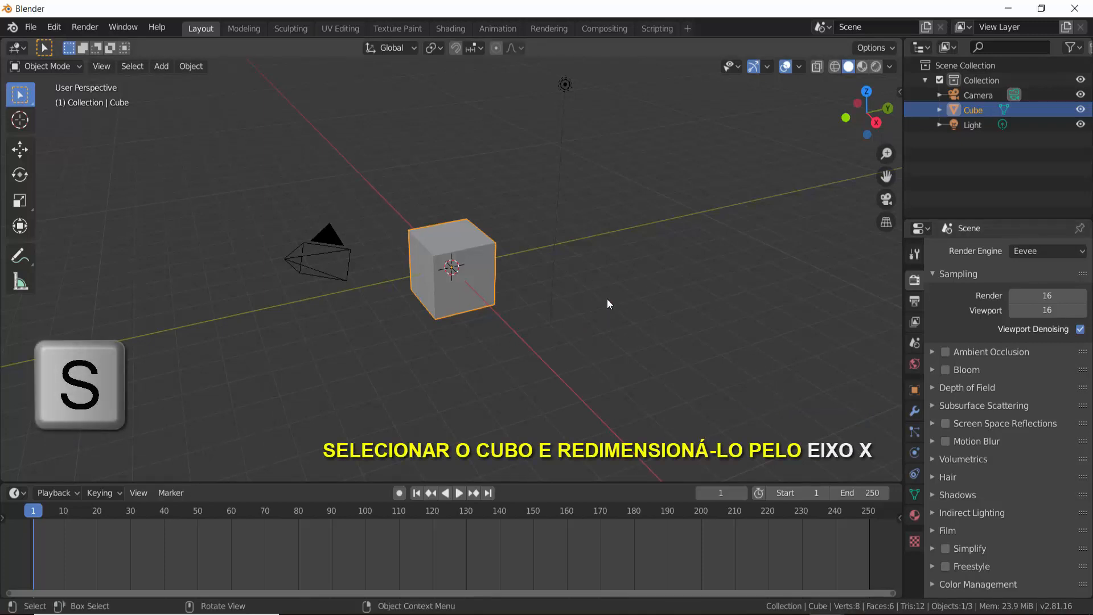
Scale the default cube to about 0.42 along X and stretch it to about 2.23 along Y.
{"action": "key", "text": "s"}
{"action": "key", "text": "x"}
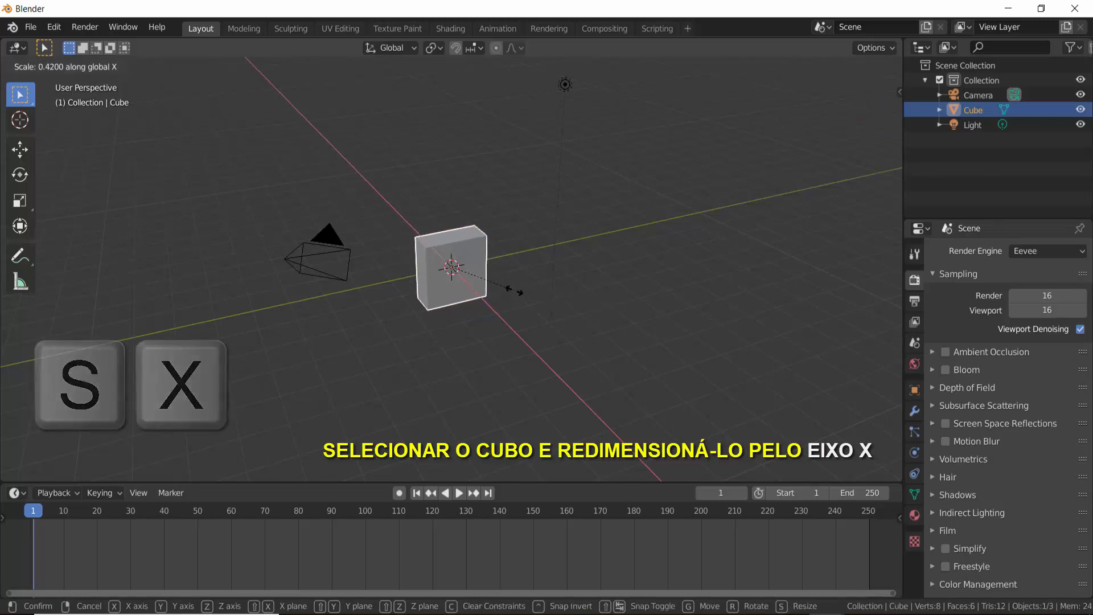
{"action": "left_click", "coordinate": [514, 296]}
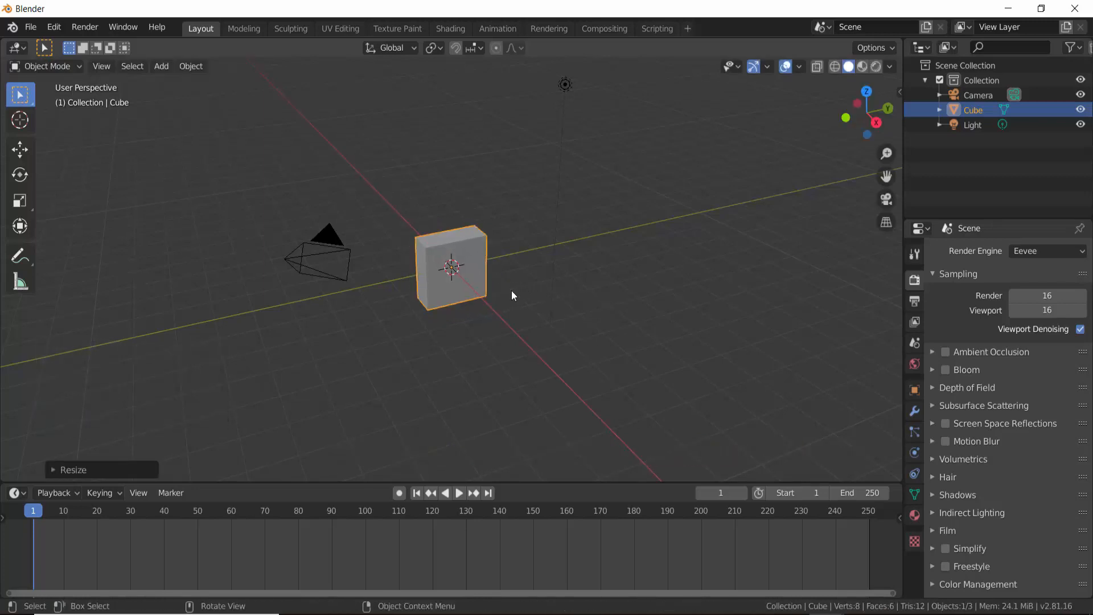
{"action": "key", "text": "s"}
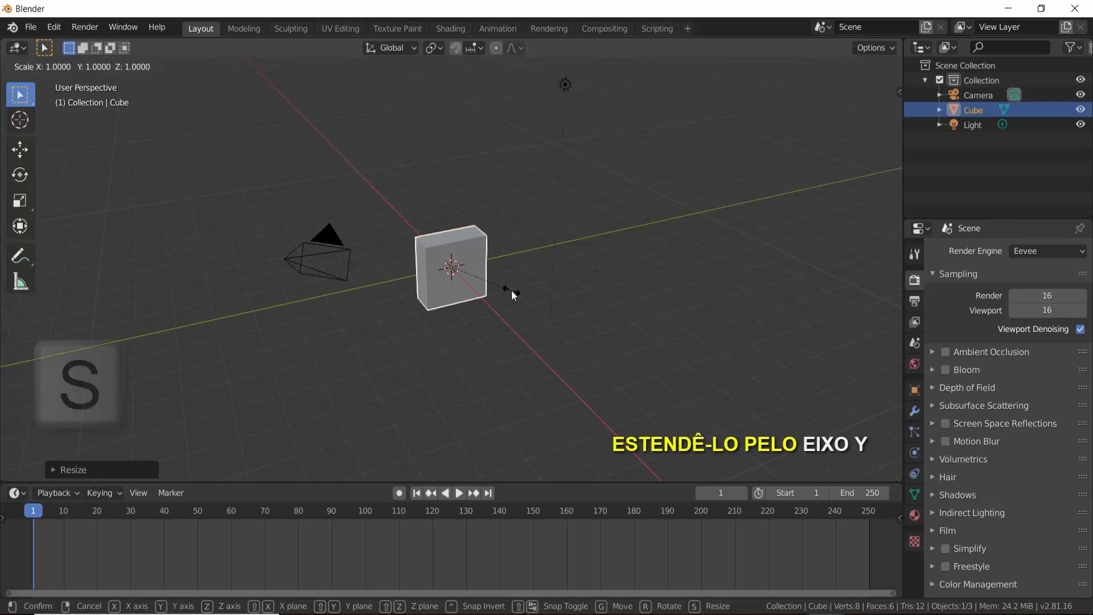
{"action": "key", "text": "y"}
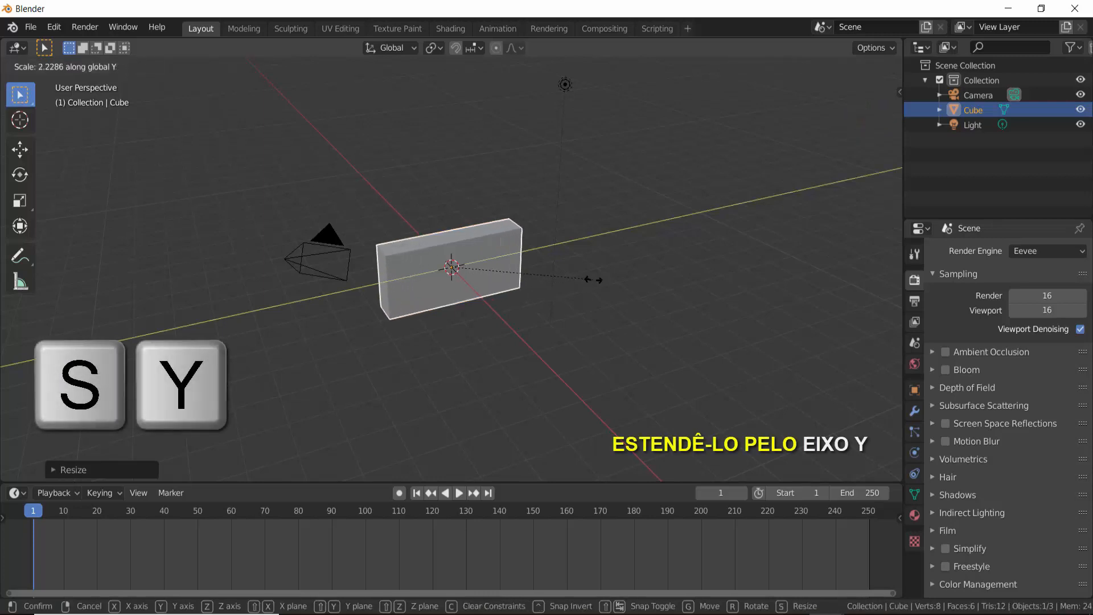
{"action": "left_click", "coordinate": [594, 284]}
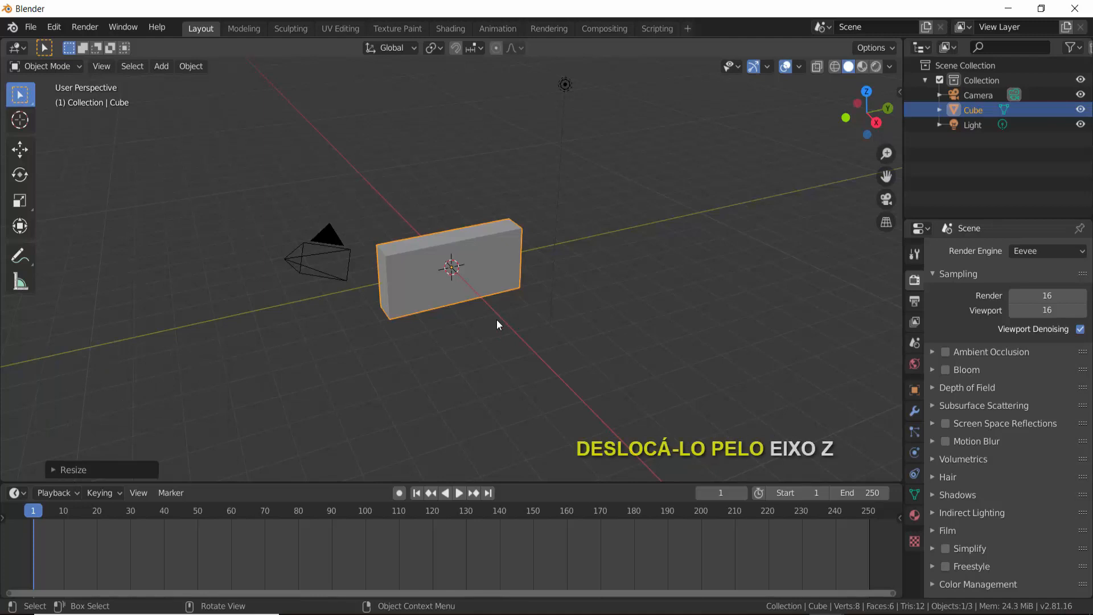
Raise the scaled cube 1 m along Z and shift it back in the negative X direction.
{"action": "key", "text": "g"}
{"action": "key", "text": "z"}
{"action": "key", "text": "1"}
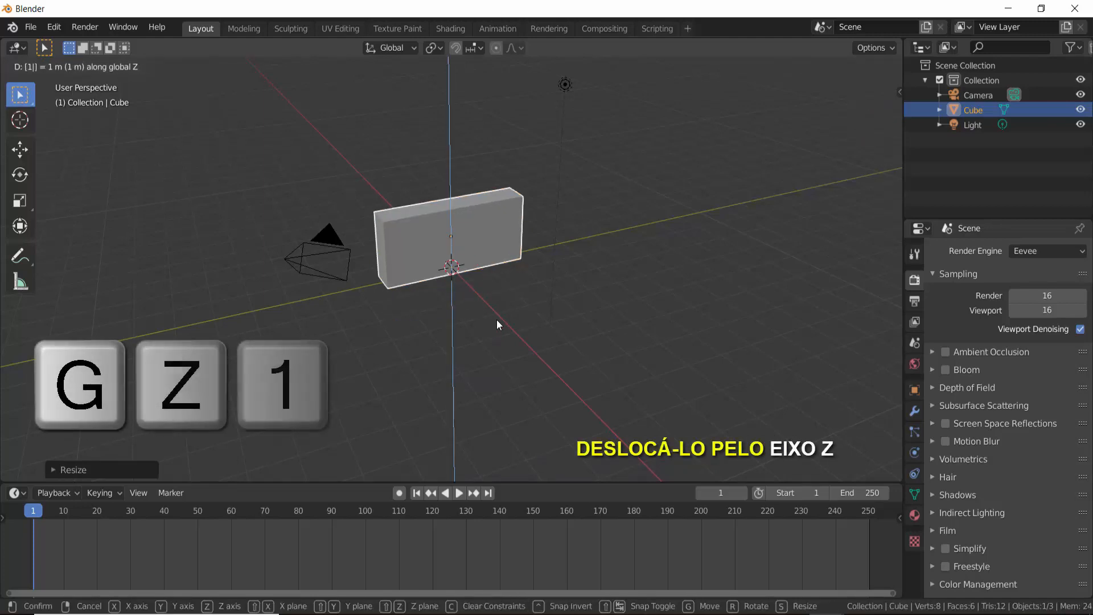
{"action": "key", "text": "Return"}
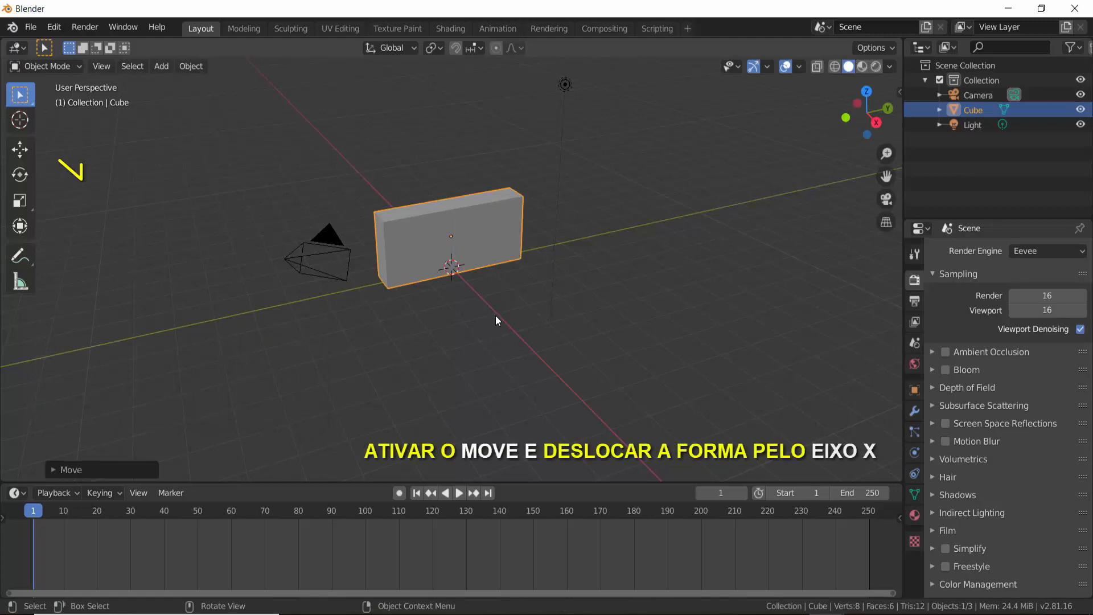
{"action": "left_click", "coordinate": [30, 147]}
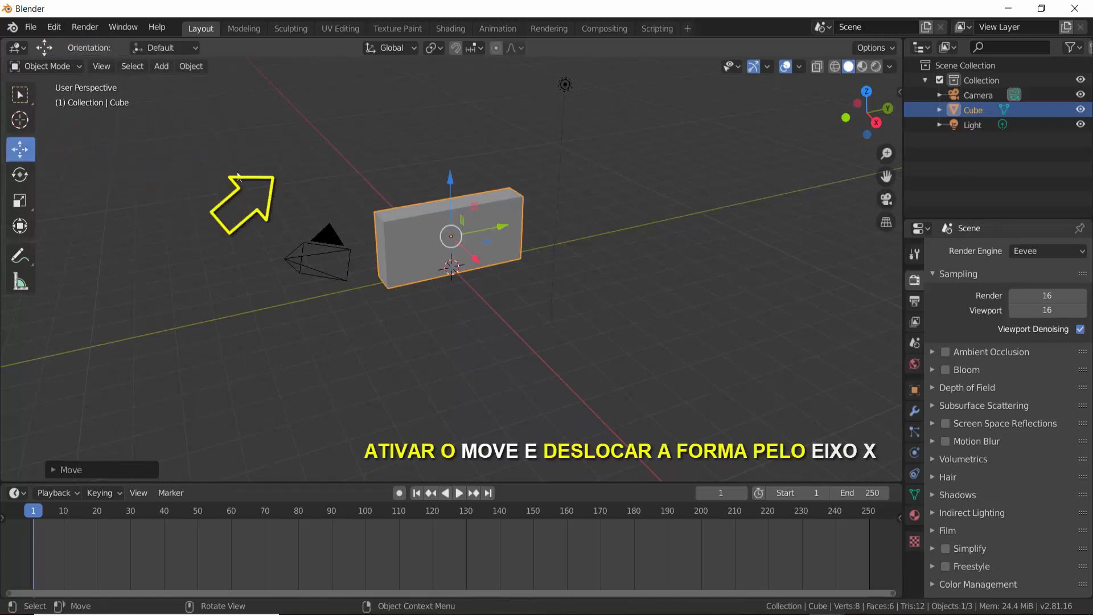
{"action": "left_click_drag", "start_coordinate": [477, 258], "coordinate": [426, 212]}
{"action": "scroll", "coordinate": [487, 310], "scroll_direction": "up", "scroll_amount": 2}
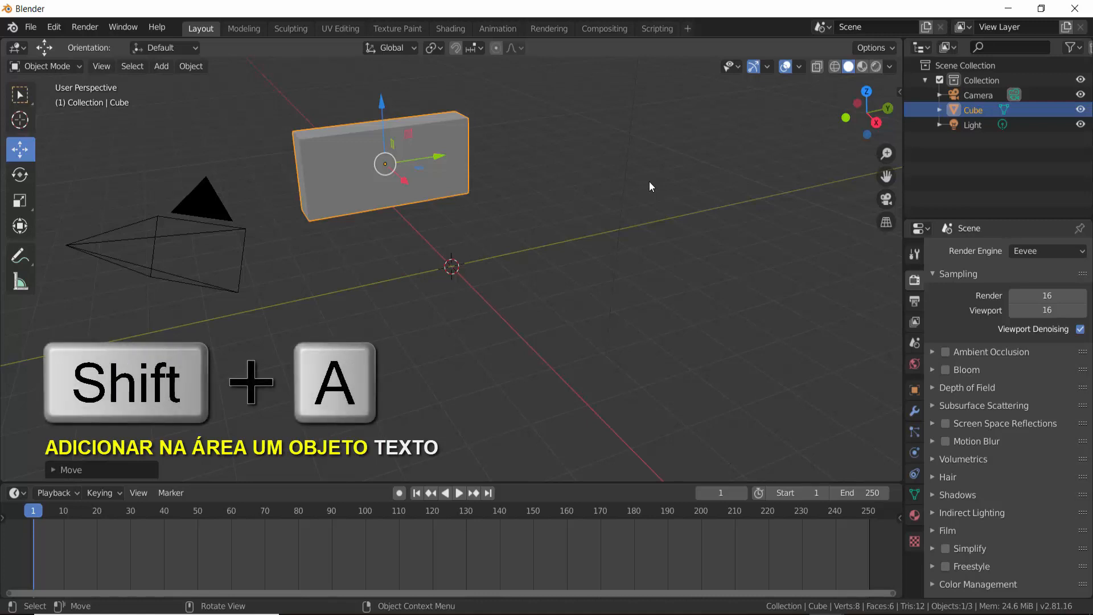
Add a text object at the origin, rotated 90° on X and 90° on Z.
{"action": "key", "text": "shift+a"}
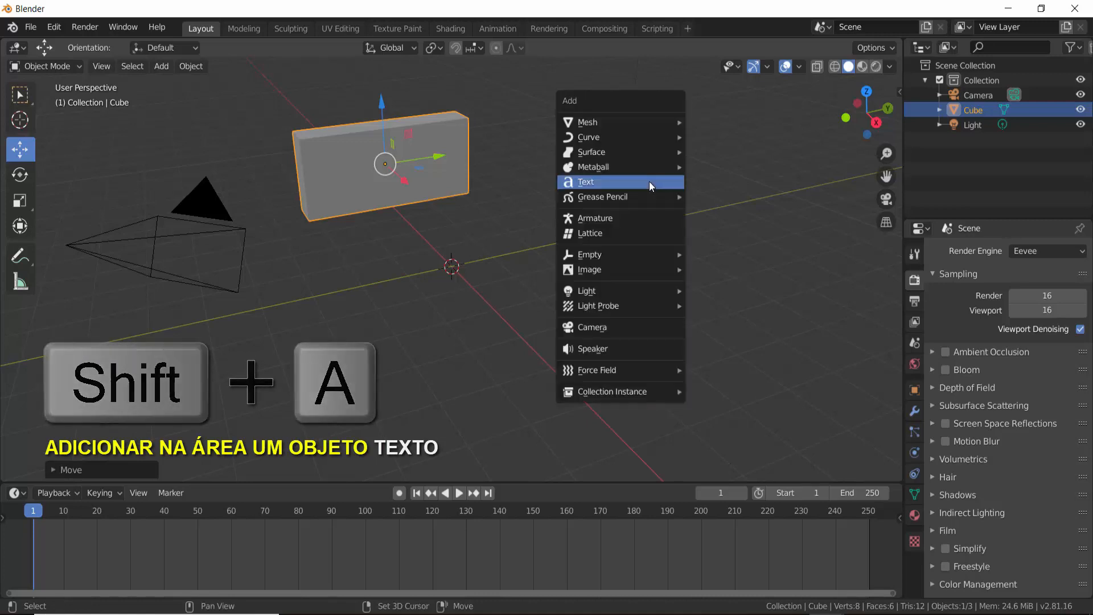
{"action": "left_click", "coordinate": [618, 183]}
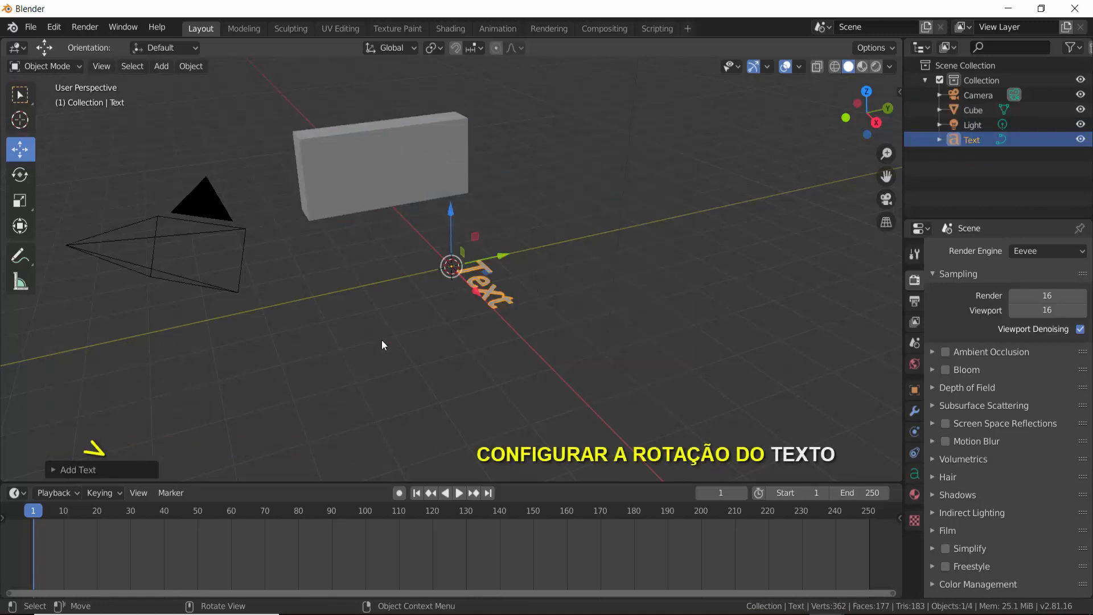
{"action": "left_click", "coordinate": [56, 469]}
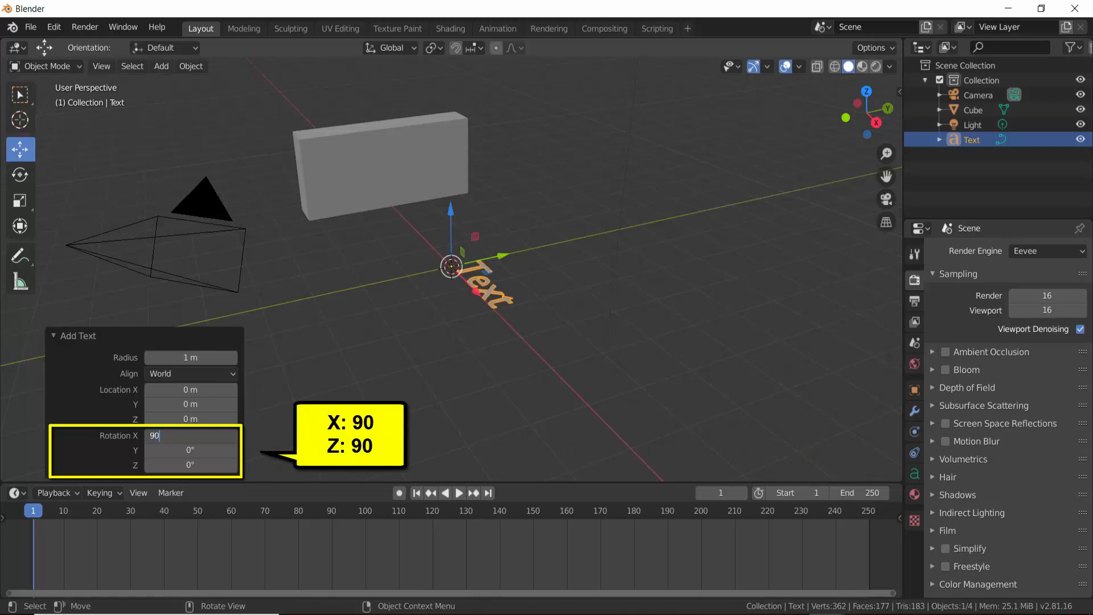
{"action": "key", "text": "Return"}
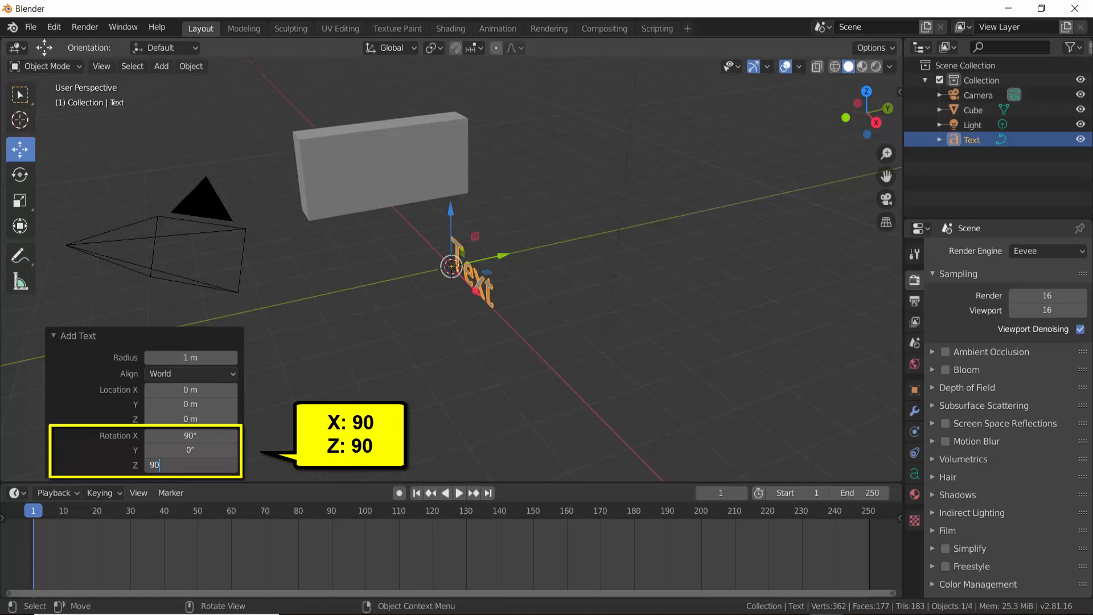
{"action": "type", "text": "90"}
{"action": "key", "text": "Return"}
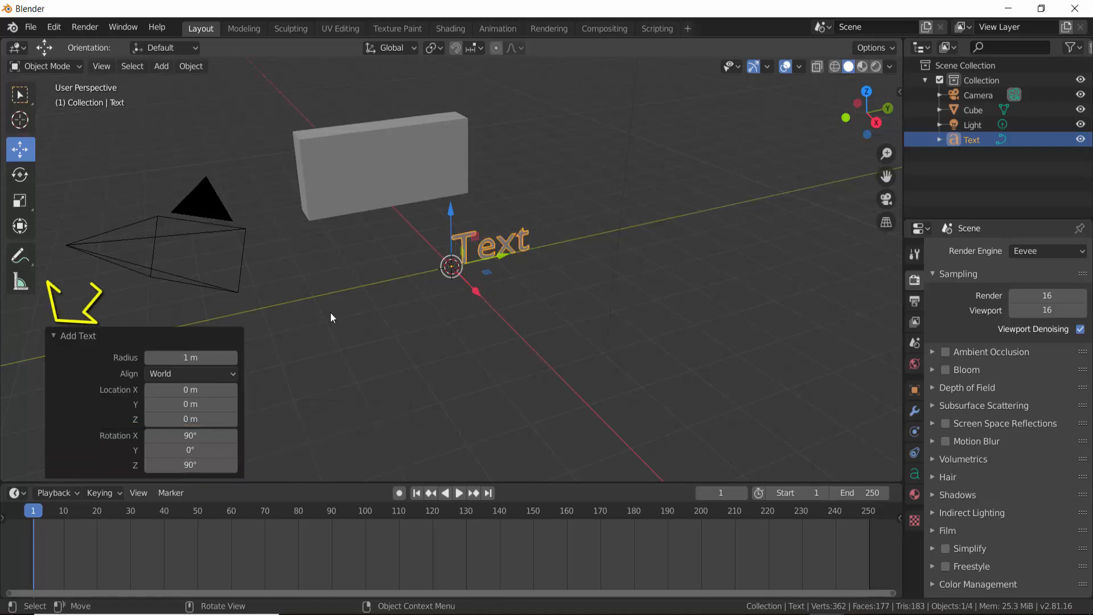
{"action": "left_click", "coordinate": [55, 335]}
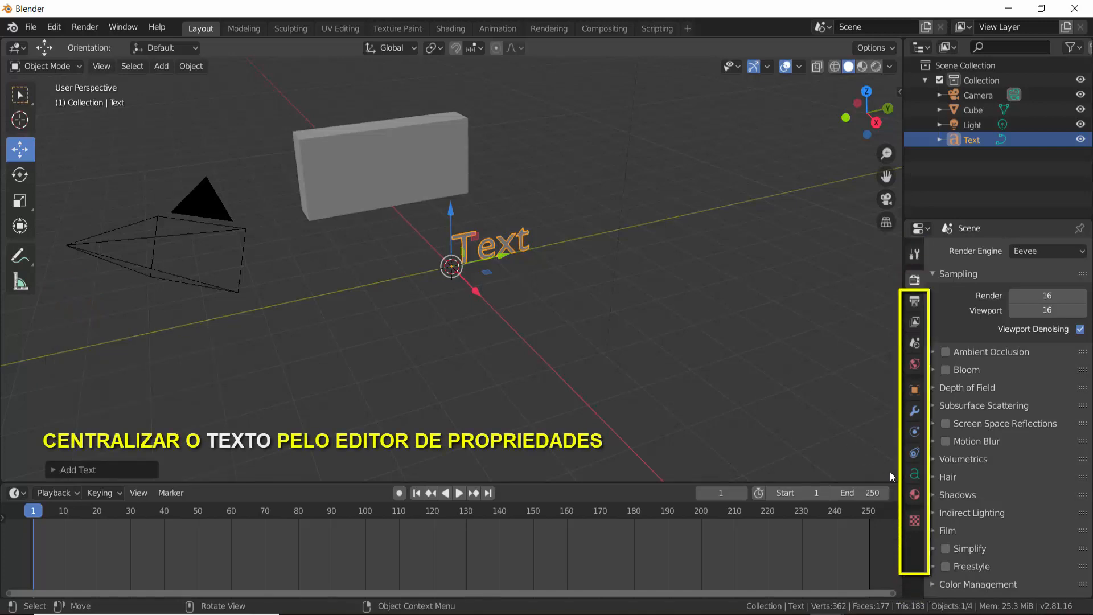
Set the text object's horizontal paragraph alignment to Center.
{"action": "left_click", "coordinate": [915, 474]}
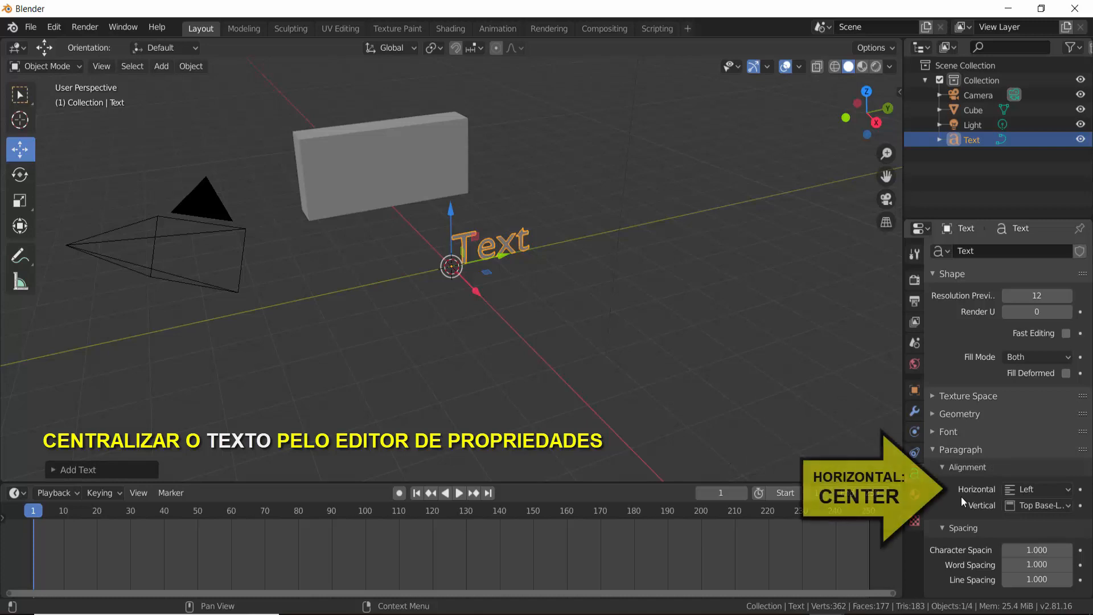
{"action": "left_click", "coordinate": [1033, 491]}
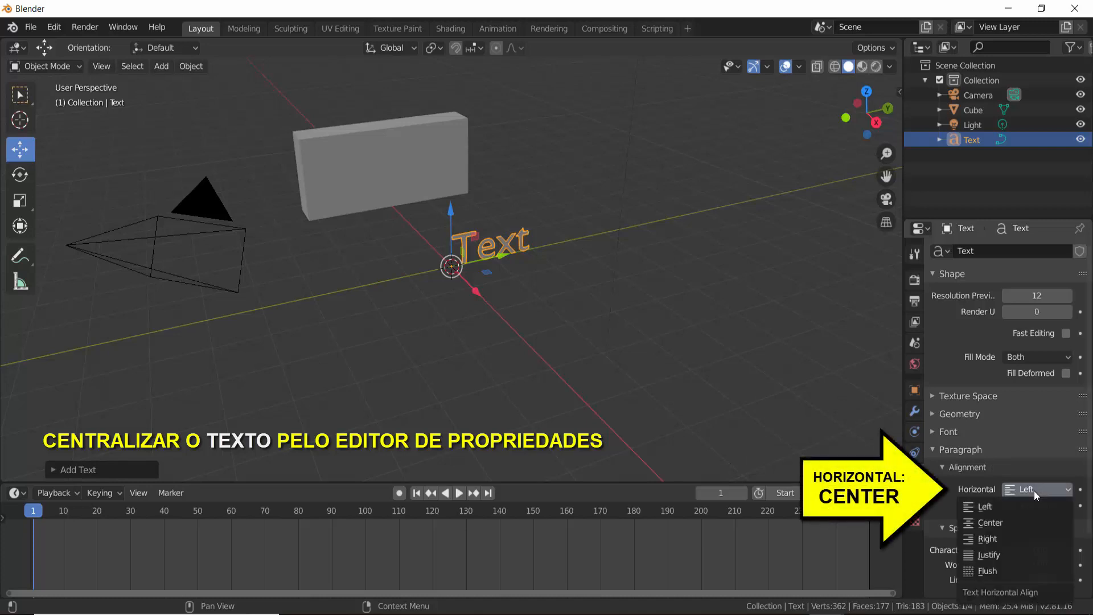
{"action": "left_click", "coordinate": [999, 521]}
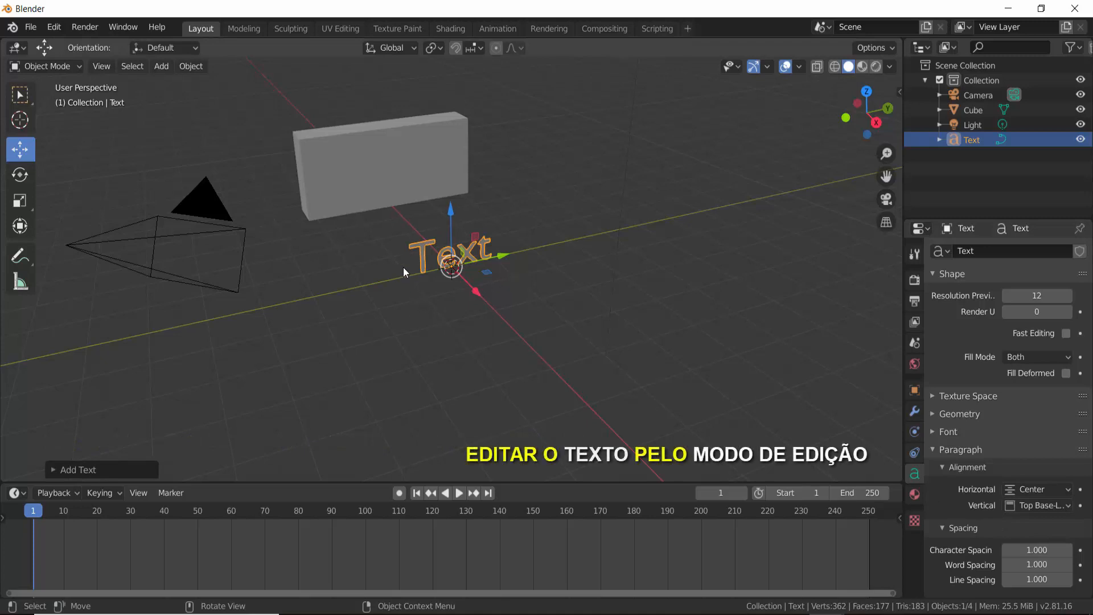
Replace the text object's default content with BLENDER in Edit Mode and return to Object Mode.
{"action": "left_click", "coordinate": [60, 67]}
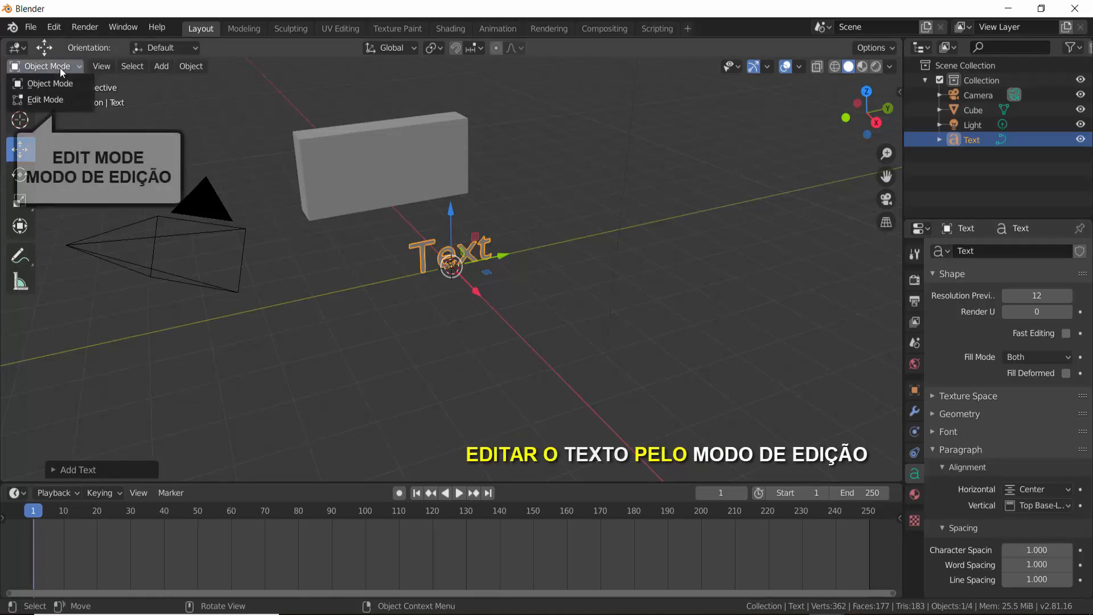
{"action": "left_click", "coordinate": [50, 99]}
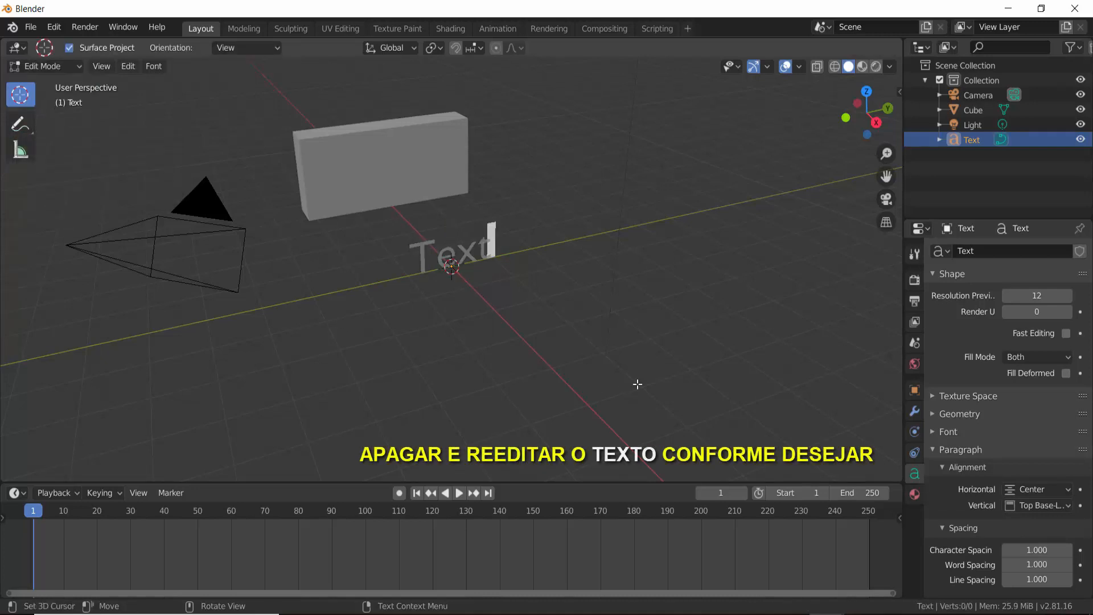
{"action": "key", "text": "BackSpace"}
{"action": "key", "text": "BackSpace"}
{"action": "key", "text": "BackSpace"}
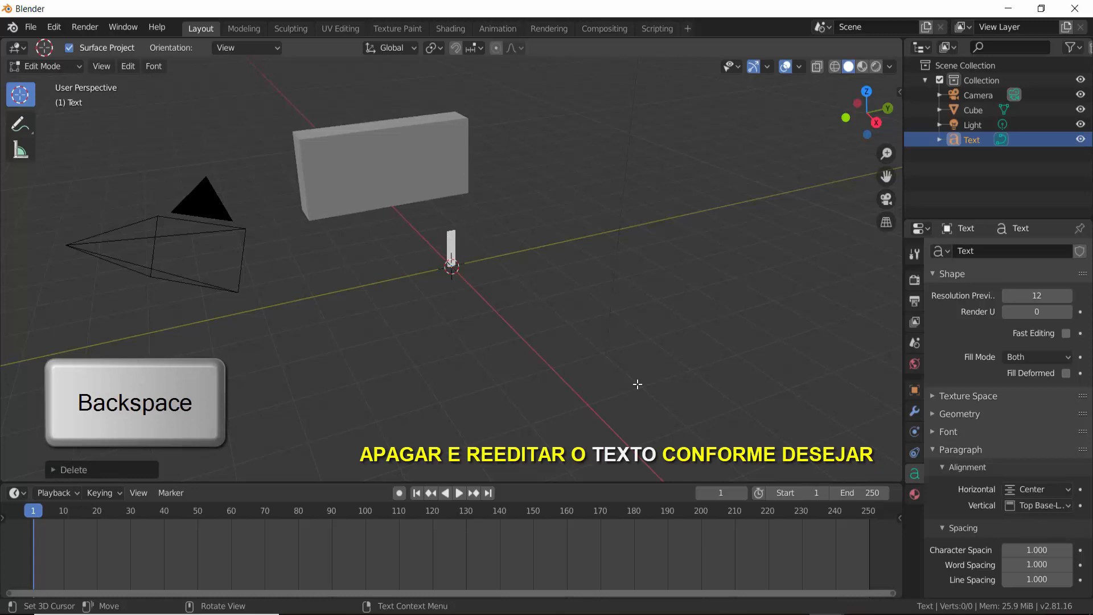
{"action": "type", "text": "B"}
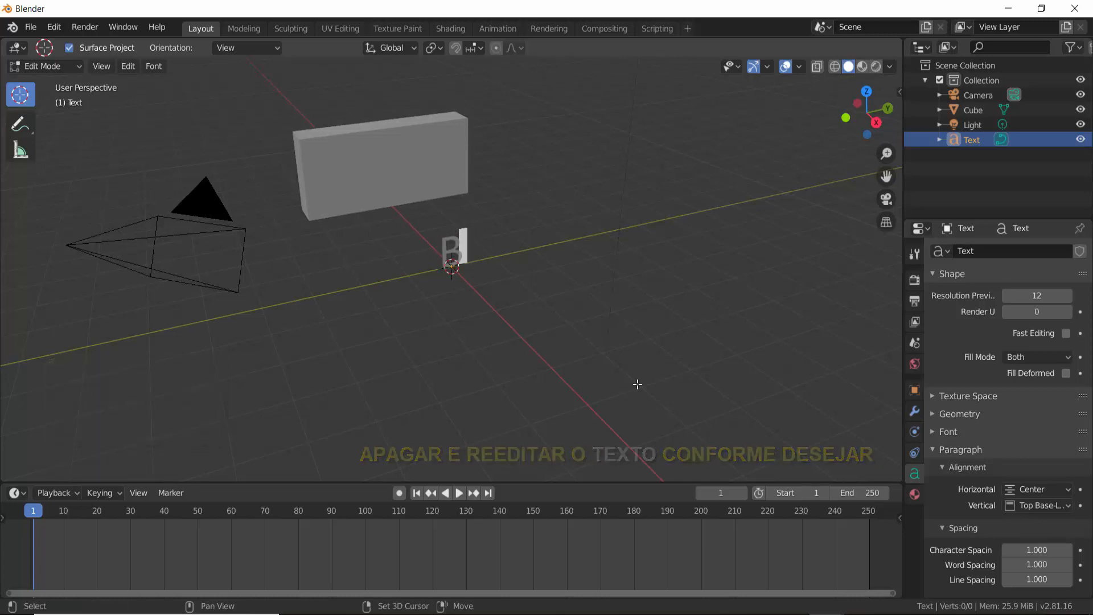
{"action": "type", "text": "LENDER"}
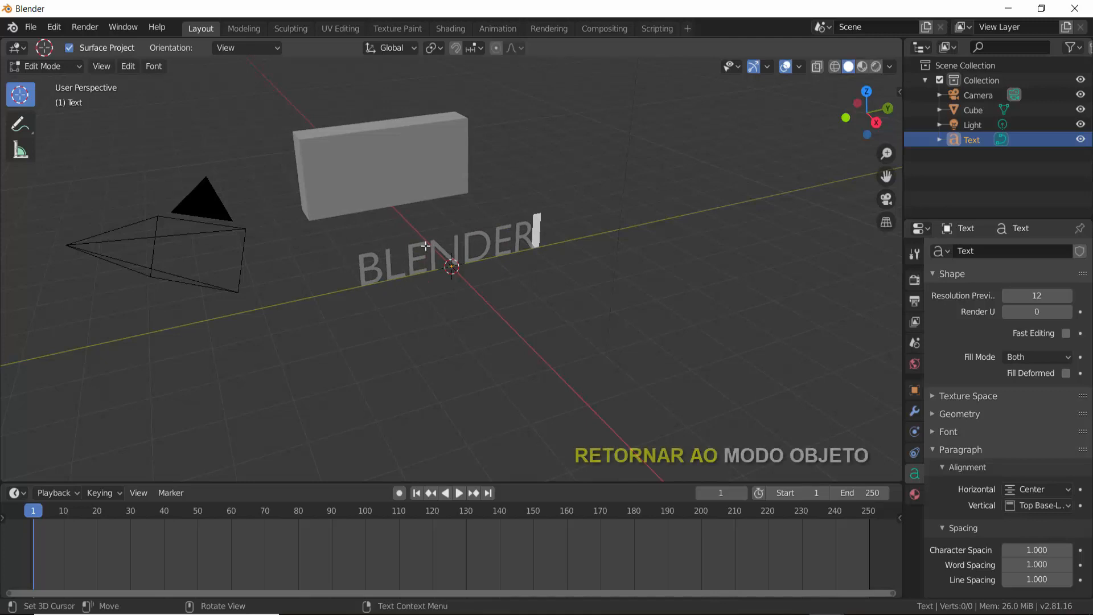
{"action": "left_click", "coordinate": [58, 67]}
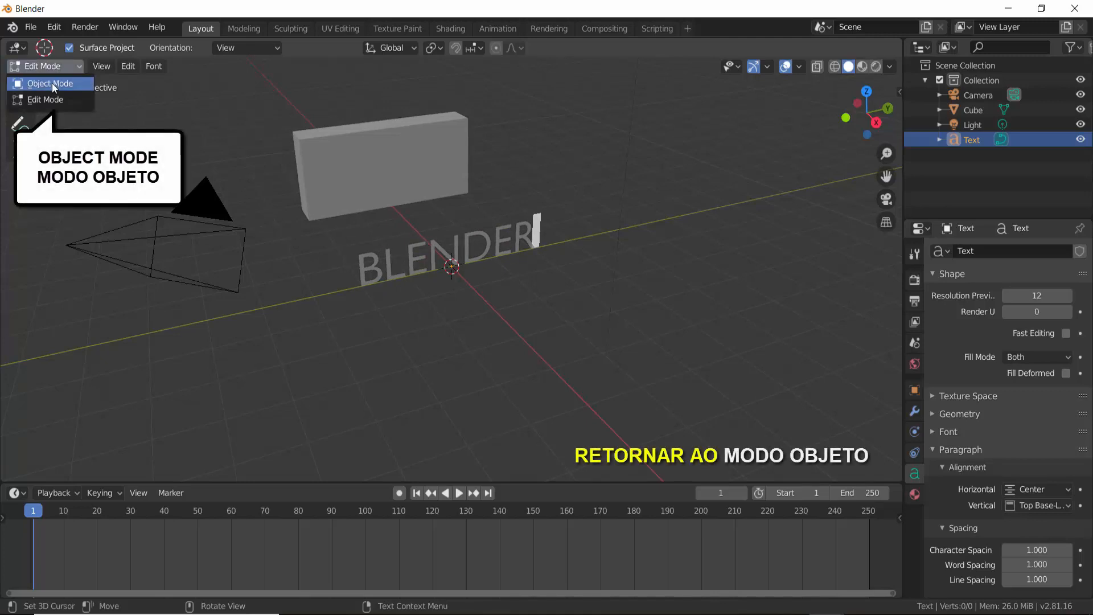
{"action": "left_click", "coordinate": [53, 84]}
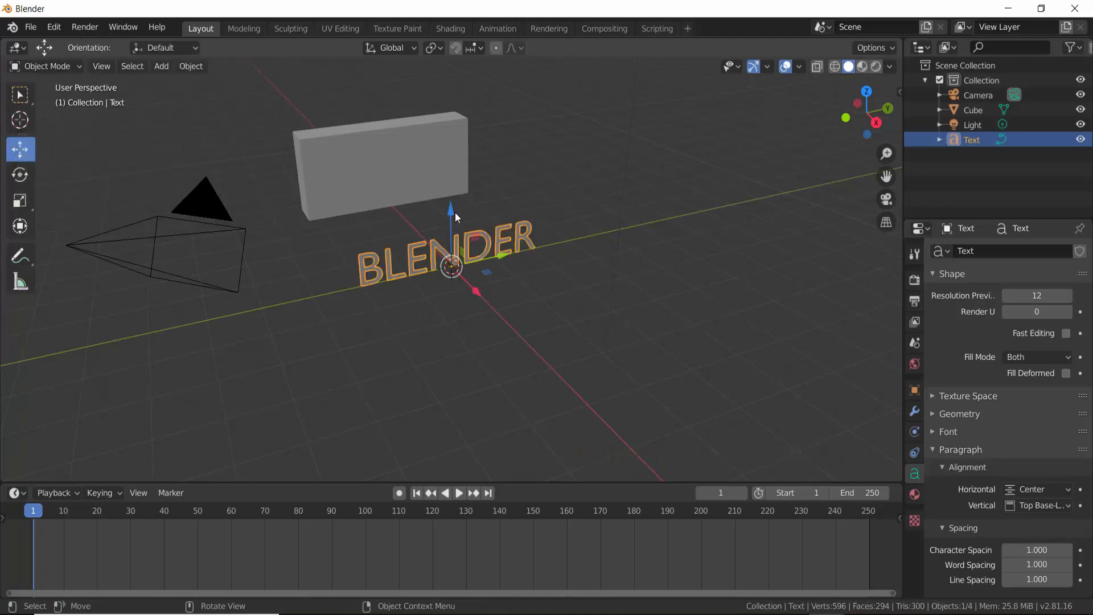
Convert the BLENDER text to a mesh and enter Edit Mode on it.
{"action": "right_click", "coordinate": [717, 186]}
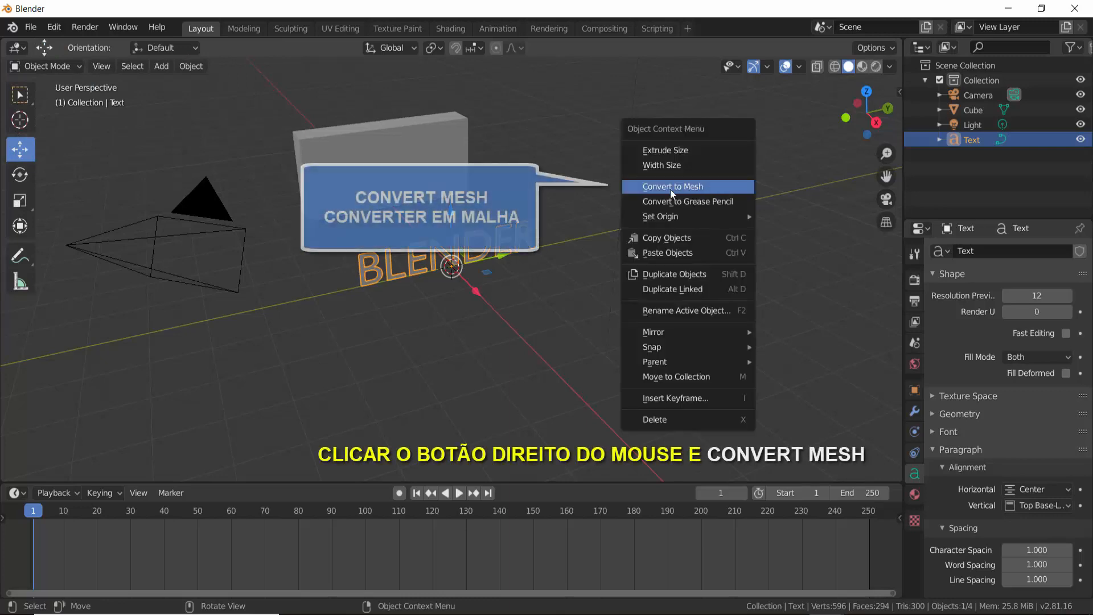
{"action": "left_click", "coordinate": [719, 188]}
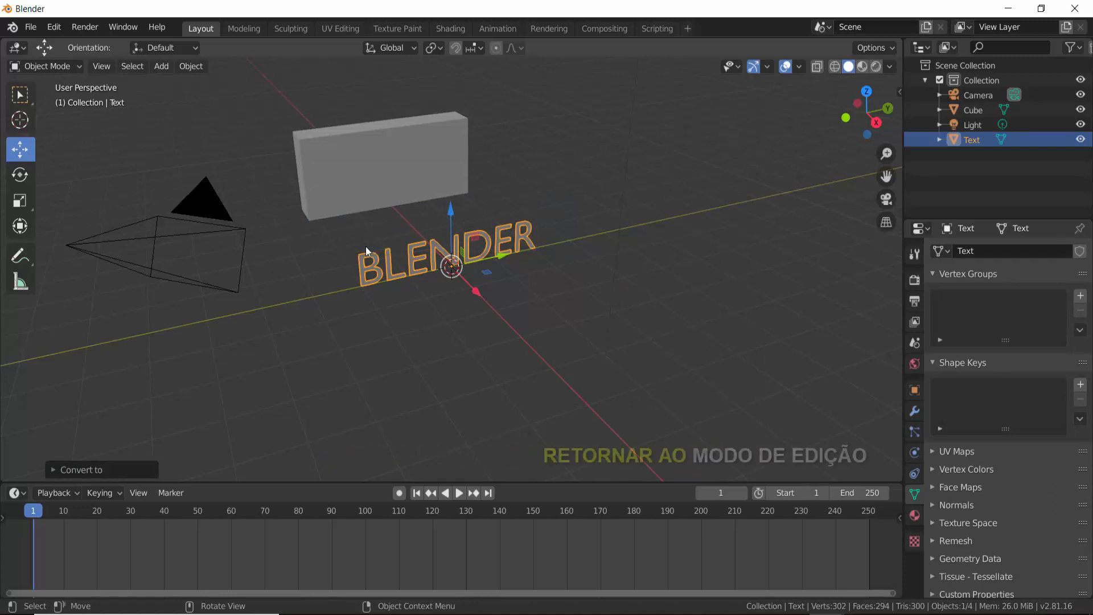
{"action": "left_click", "coordinate": [46, 66]}
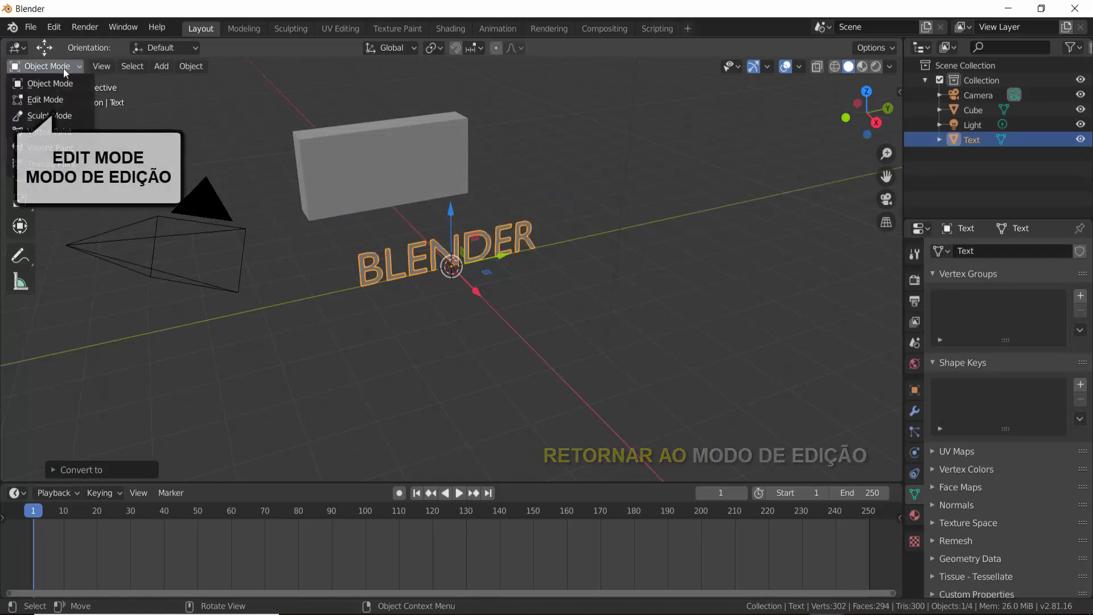
{"action": "left_click", "coordinate": [51, 100]}
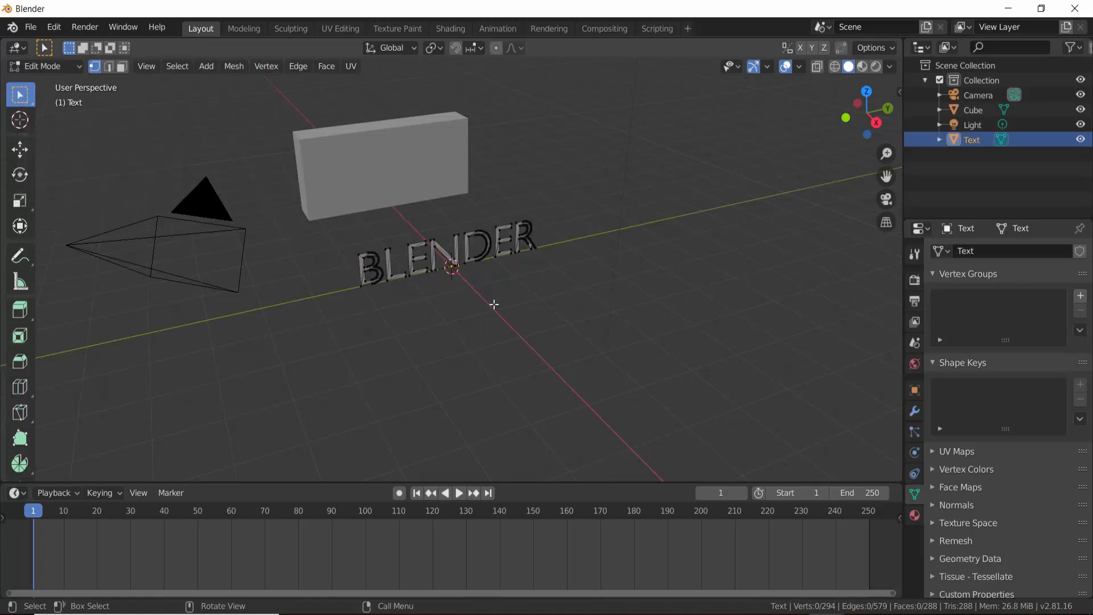
Extrude the whole BLENDER text mesh about -0.48 m along the global X axis and return to Object Mode.
{"action": "scroll", "coordinate": [493, 304], "scroll_direction": "up", "scroll_amount": 2}
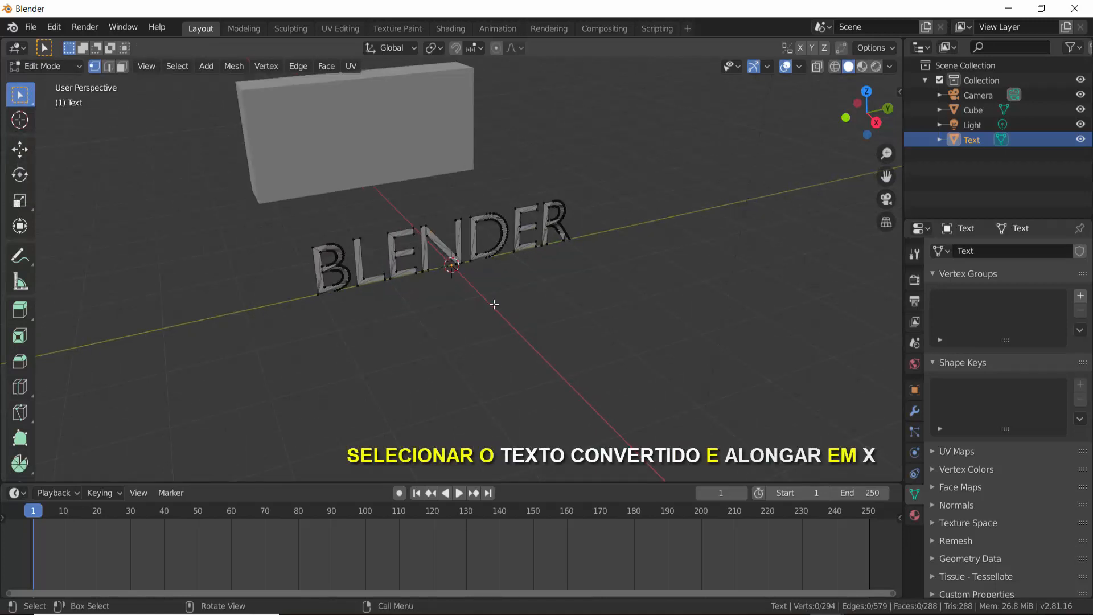
{"action": "key", "text": "a"}
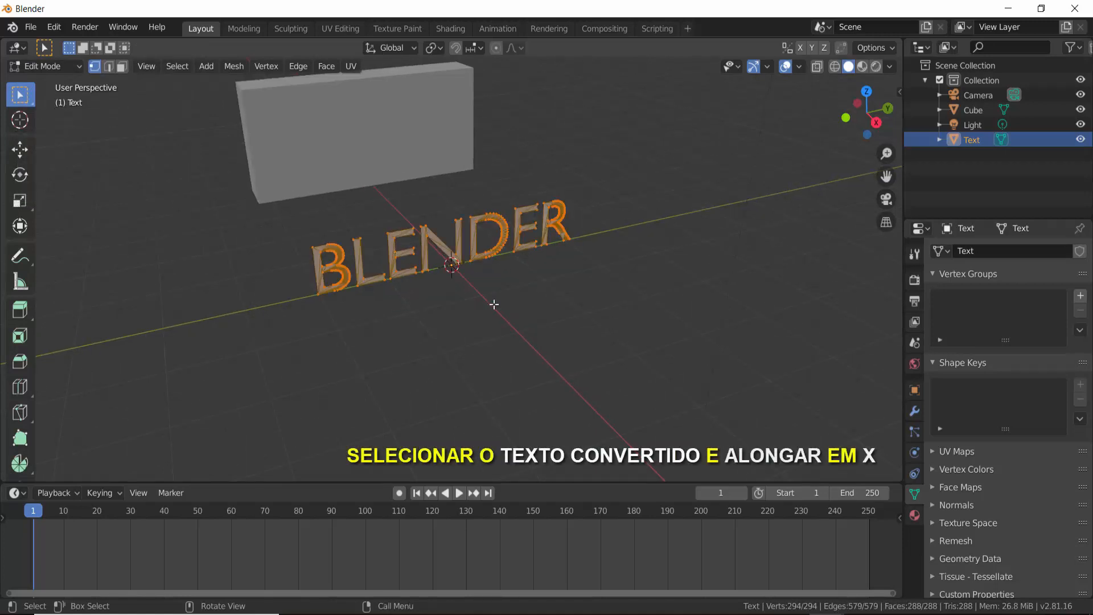
{"action": "left_click_drag", "start_coordinate": [854, 133], "coordinate": [780, 137]}
{"action": "key", "text": "e"}
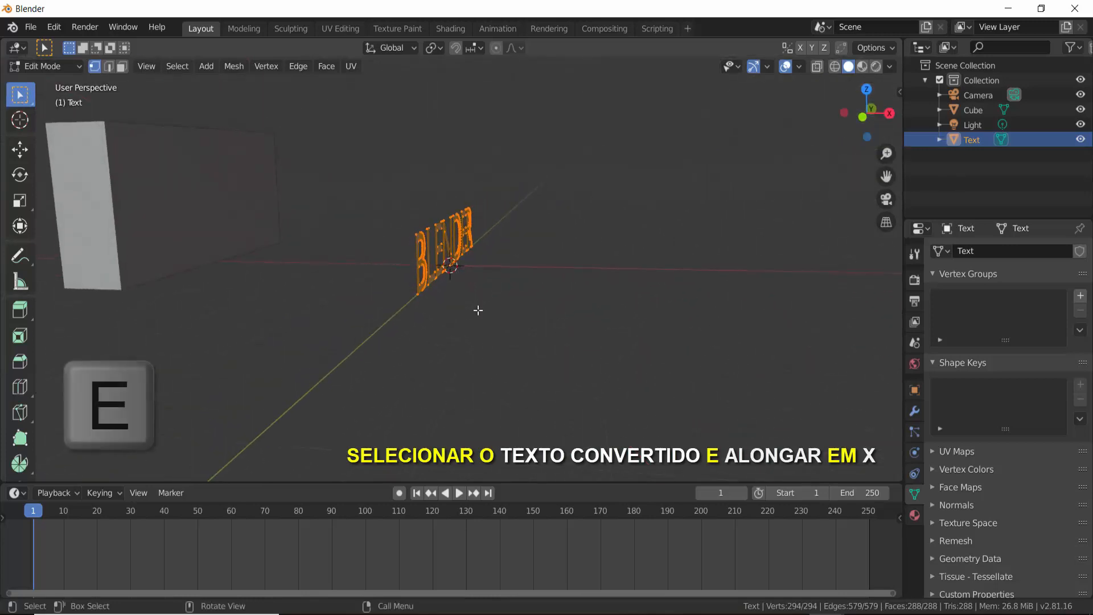
{"action": "key", "text": "x"}
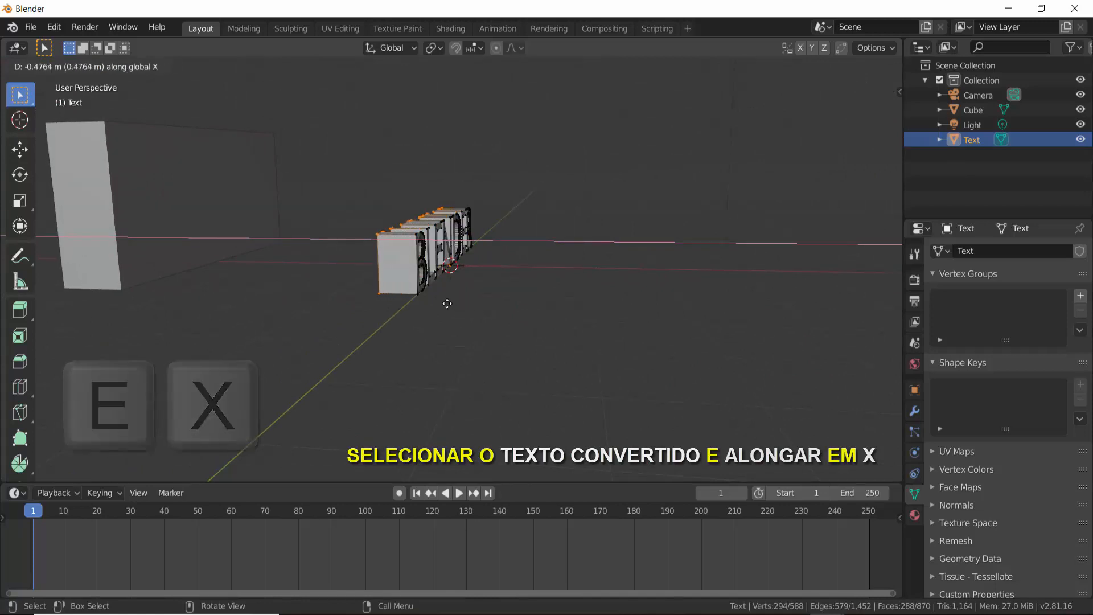
{"action": "left_click", "coordinate": [446, 303]}
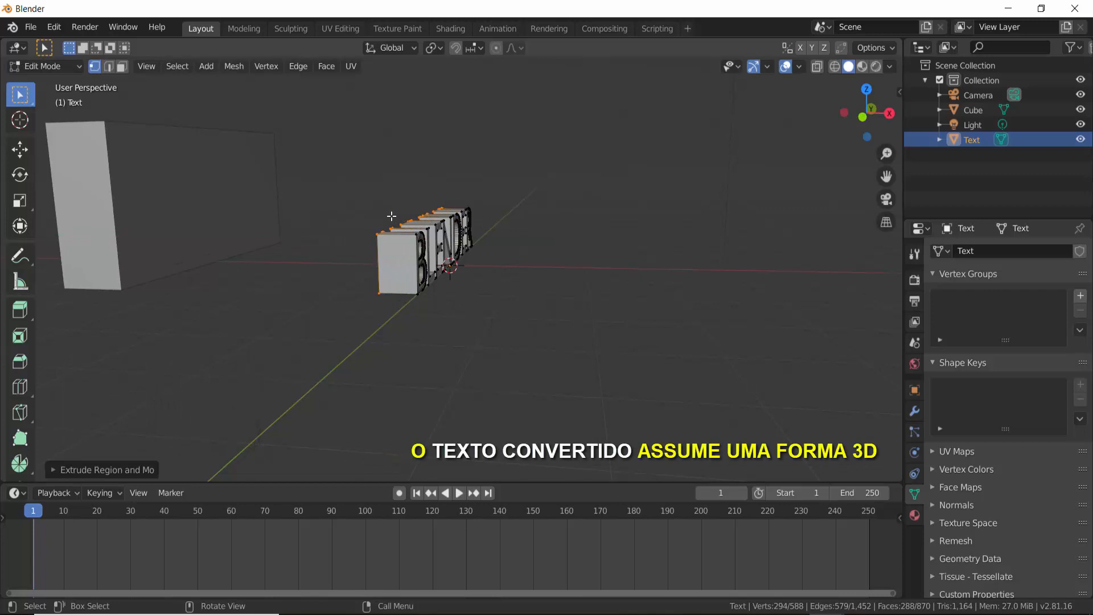
{"action": "left_click", "coordinate": [42, 66]}
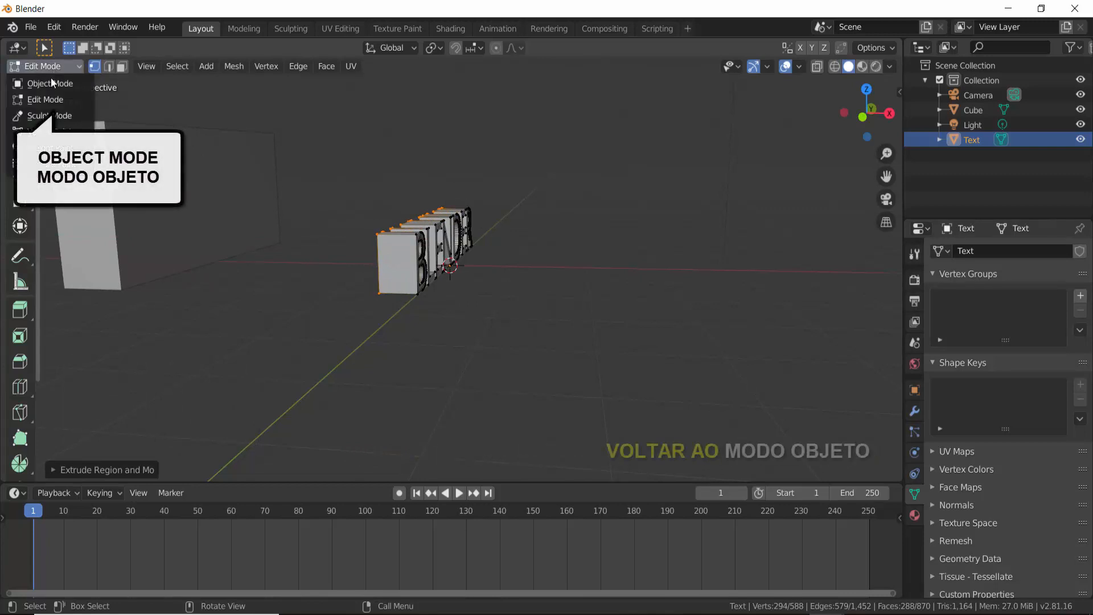
{"action": "left_click", "coordinate": [51, 83]}
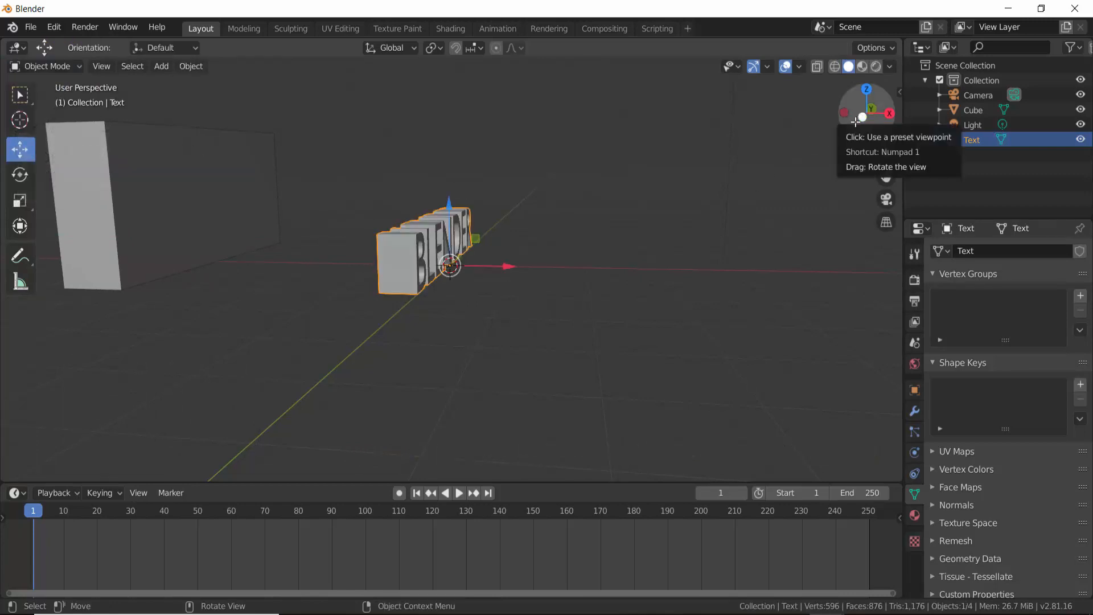
Raise the text along Z to the block's mid-height and move it along X into the block, leaving part protruding from the front face.
{"action": "left_click_drag", "start_coordinate": [855, 122], "coordinate": [774, 126]}
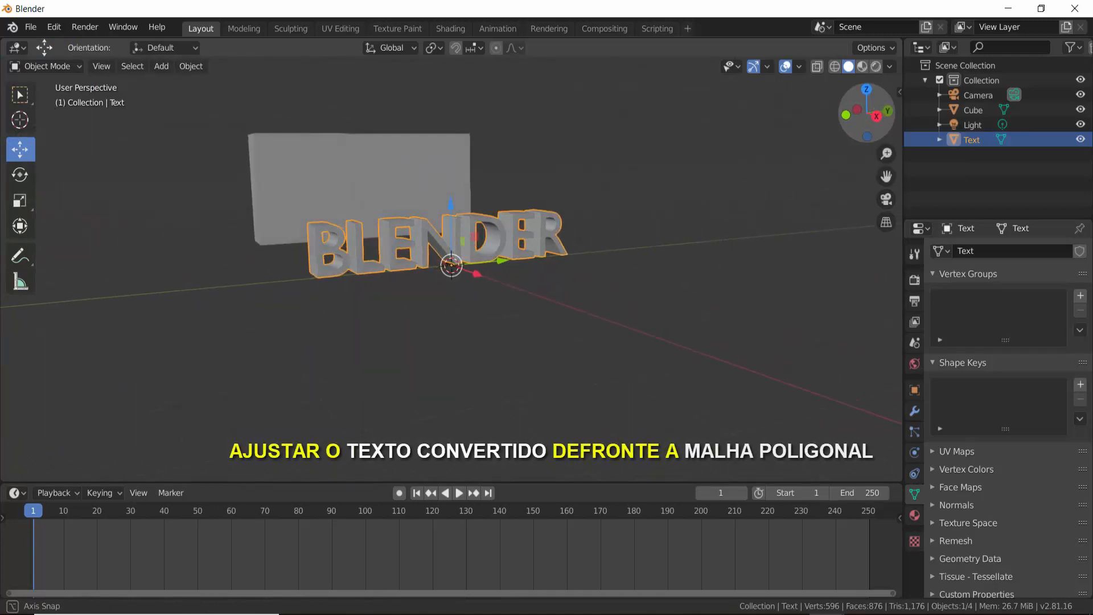
{"action": "left_click", "coordinate": [846, 116]}
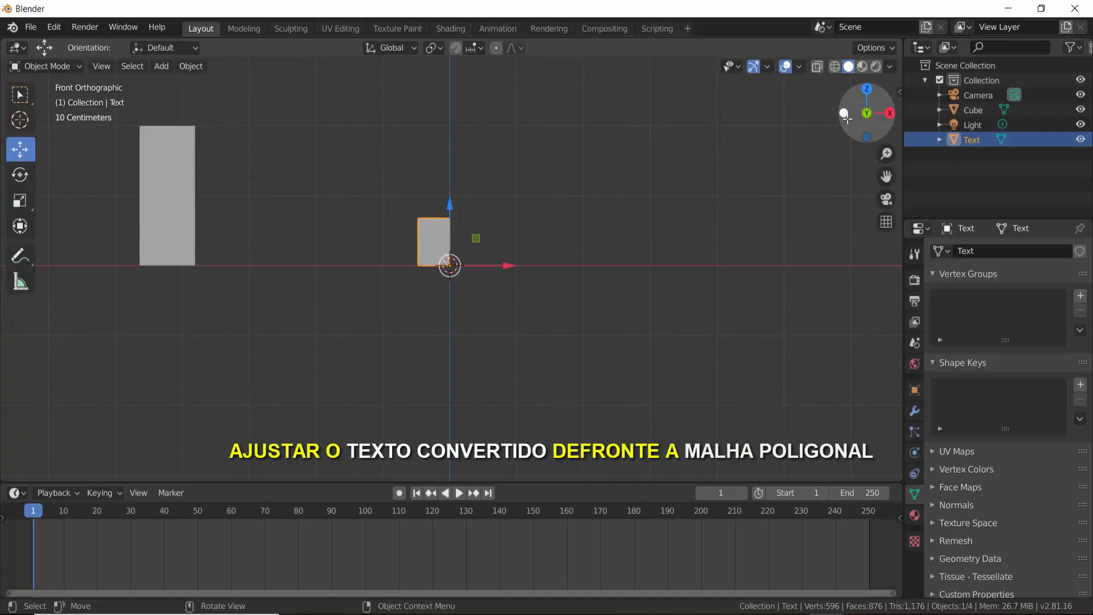
{"action": "left_click", "coordinate": [889, 112]}
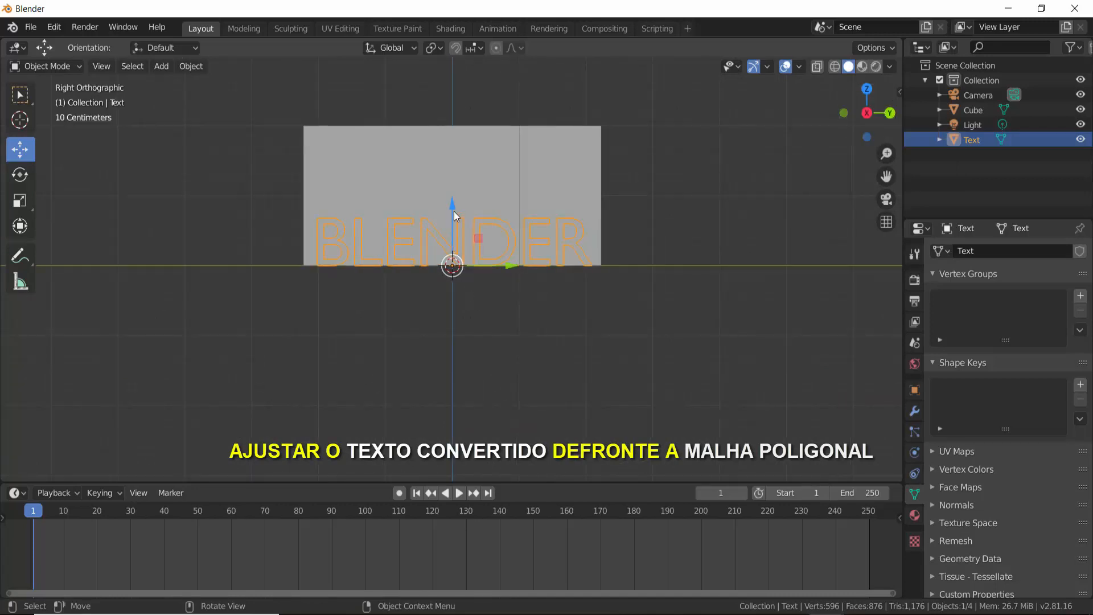
{"action": "left_click_drag", "start_coordinate": [455, 217], "coordinate": [453, 161]}
{"action": "left_click_drag", "start_coordinate": [866, 113], "coordinate": [836, 119]}
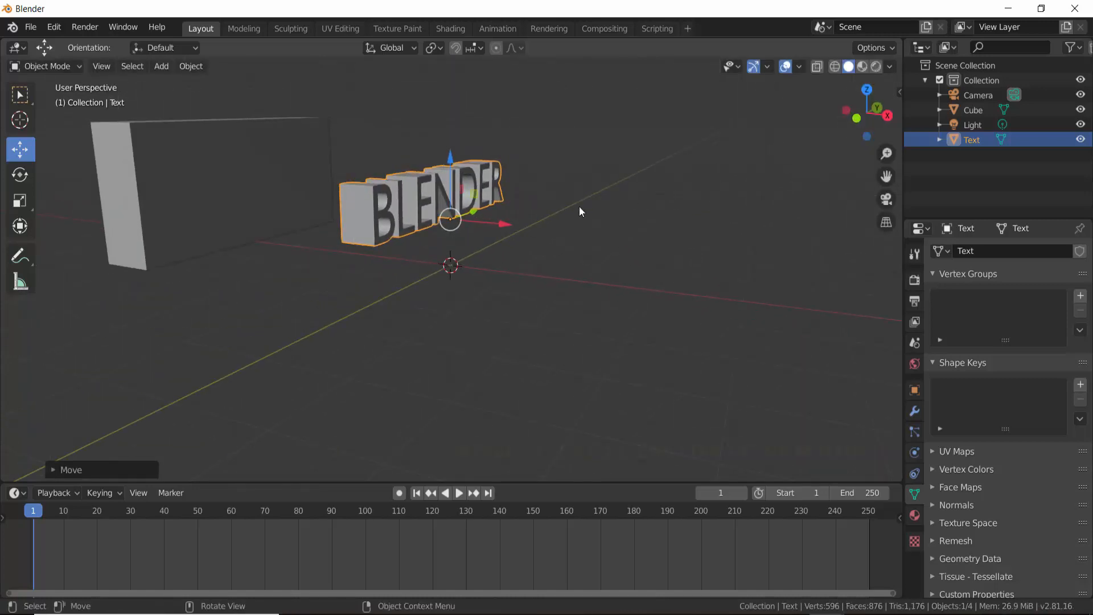
{"action": "left_click_drag", "start_coordinate": [505, 226], "coordinate": [314, 196]}
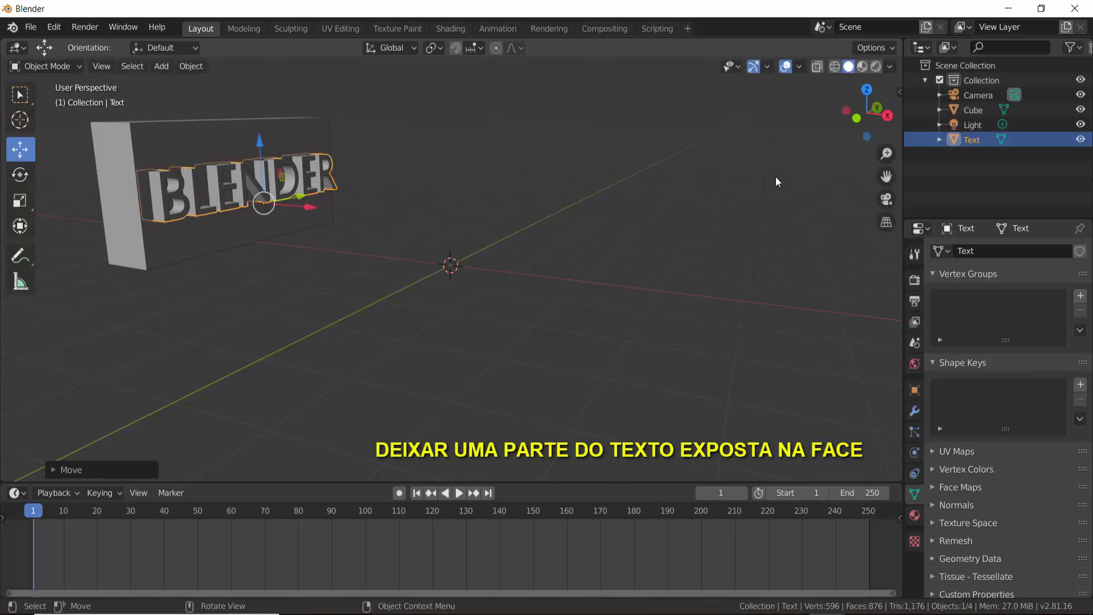
Add a Boolean modifier to the block.
{"action": "left_click_drag", "start_coordinate": [852, 125], "coordinate": [806, 125]}
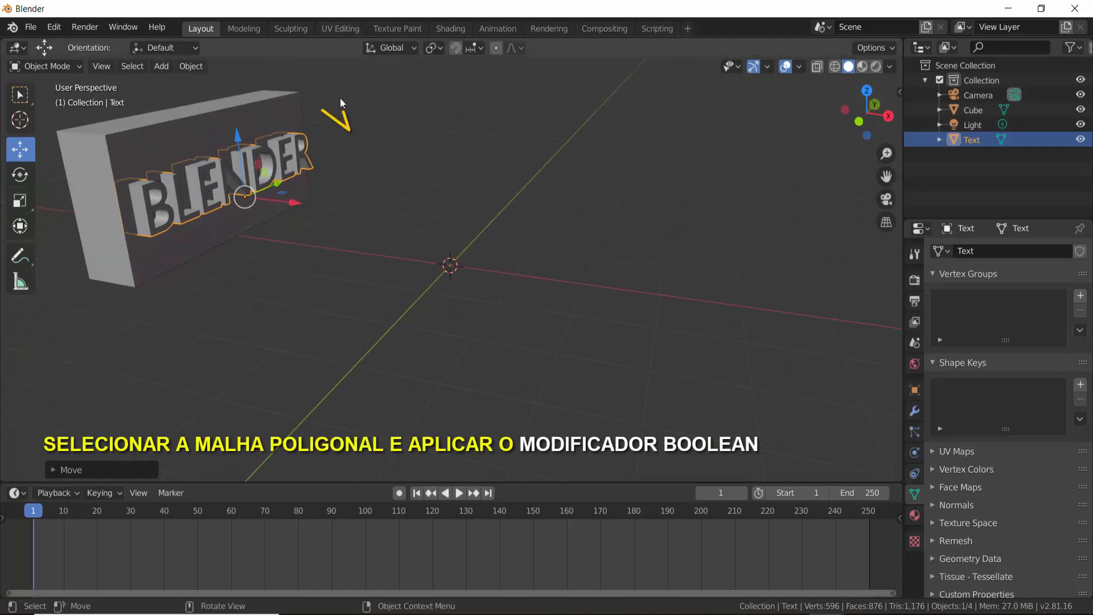
{"action": "left_click", "coordinate": [288, 100]}
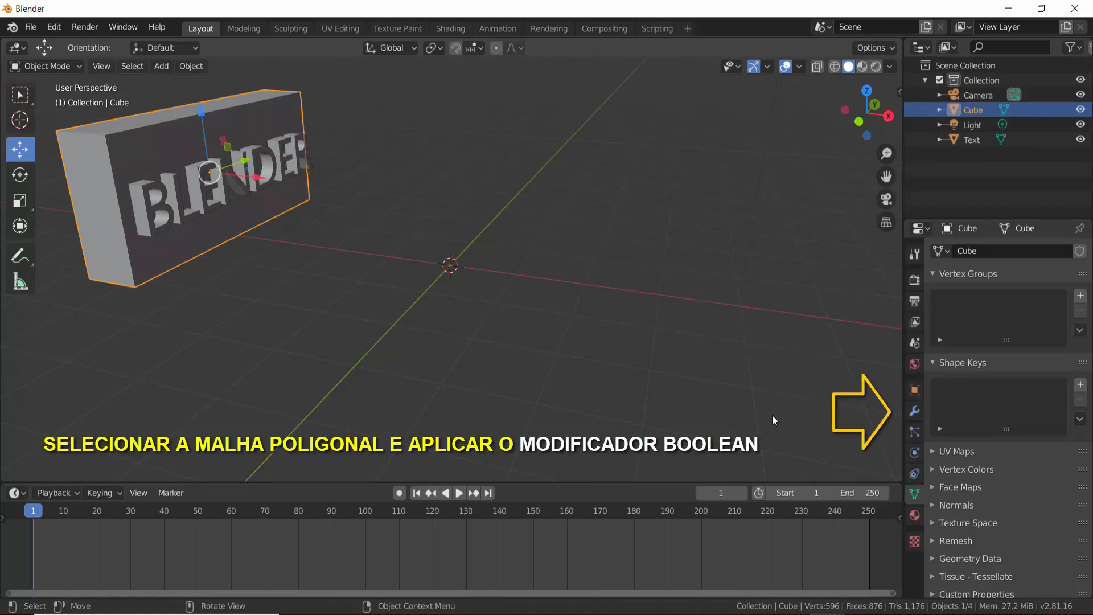
{"action": "left_click", "coordinate": [914, 411]}
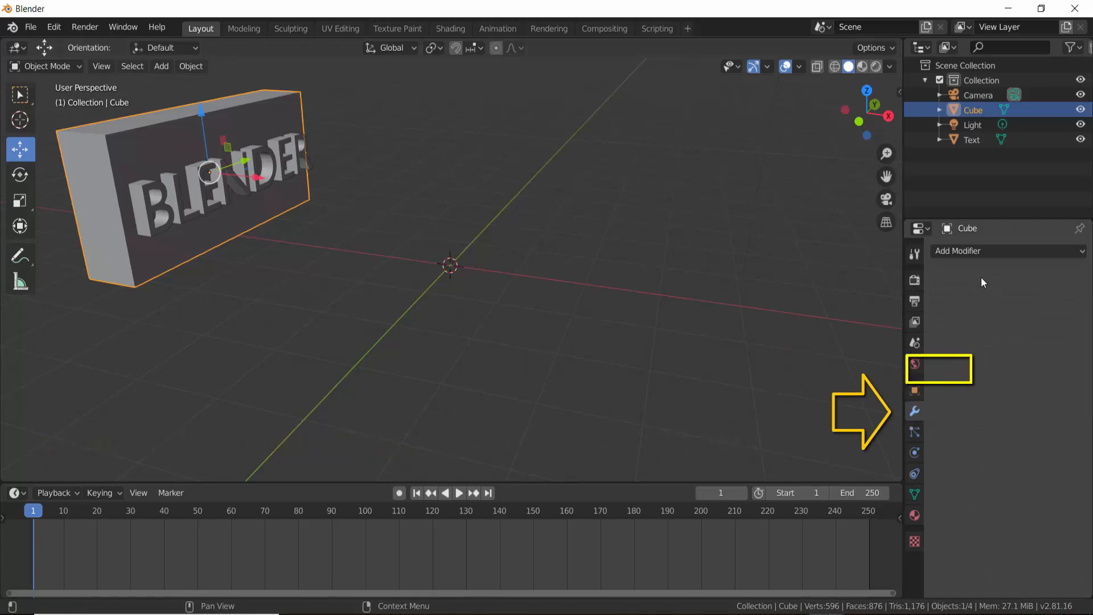
{"action": "left_click", "coordinate": [1014, 251]}
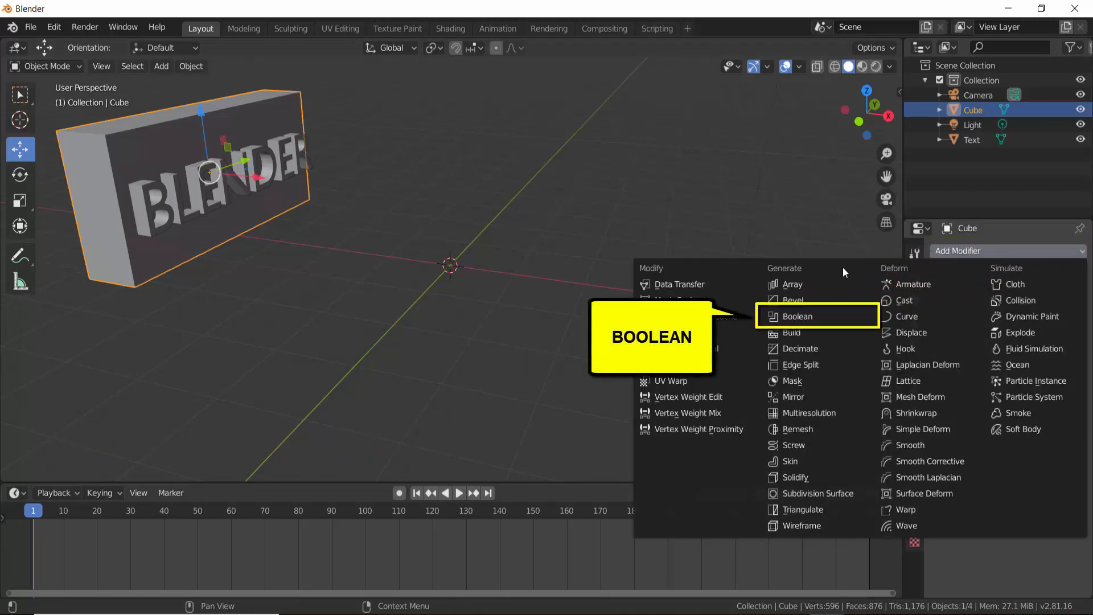
{"action": "left_click", "coordinate": [790, 316]}
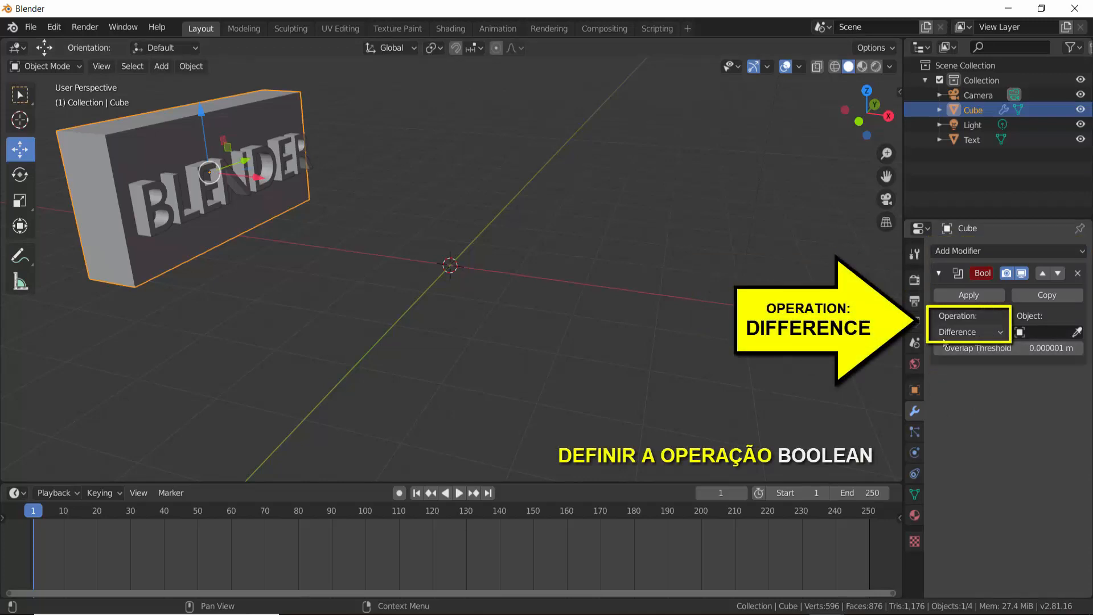
Pick the BLENDER text as the object for the block's Difference Boolean and apply the modifier.
{"action": "left_click", "coordinate": [1077, 333]}
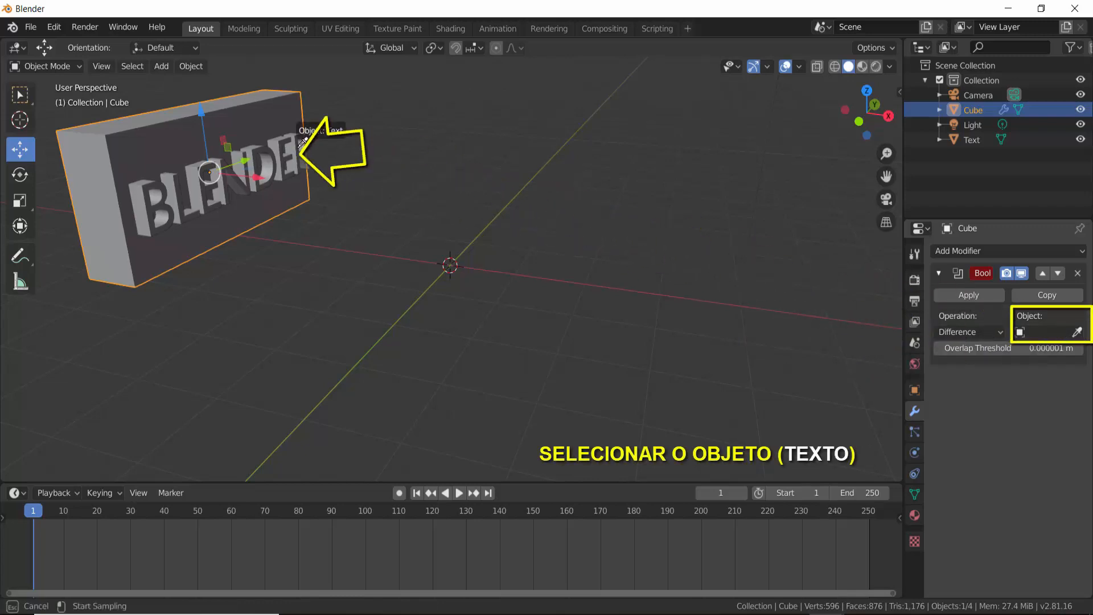
{"action": "left_click", "coordinate": [284, 143]}
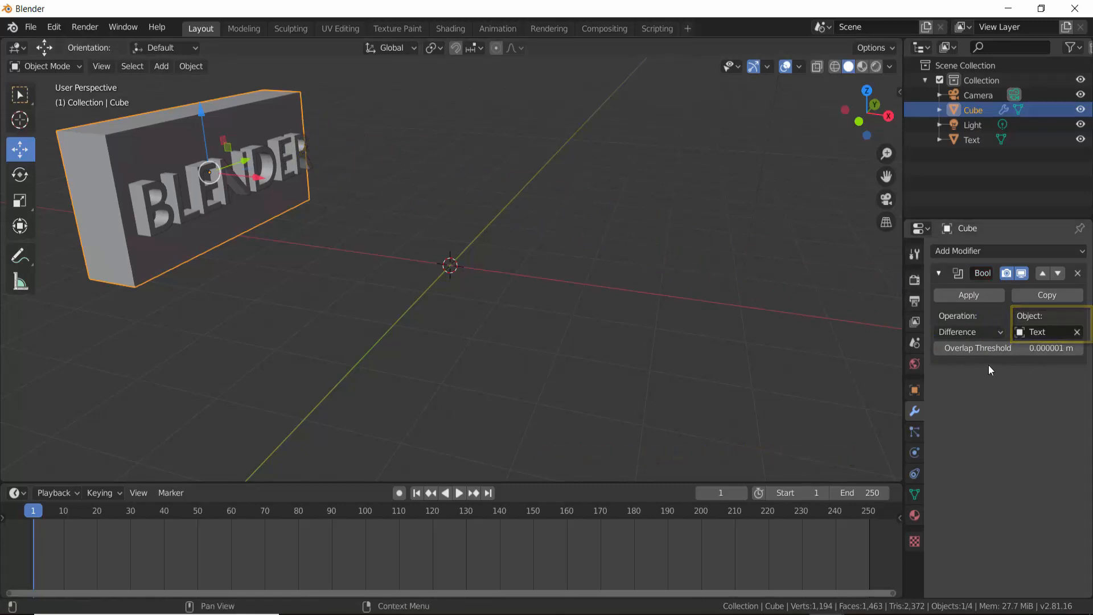
{"action": "left_click", "coordinate": [970, 295]}
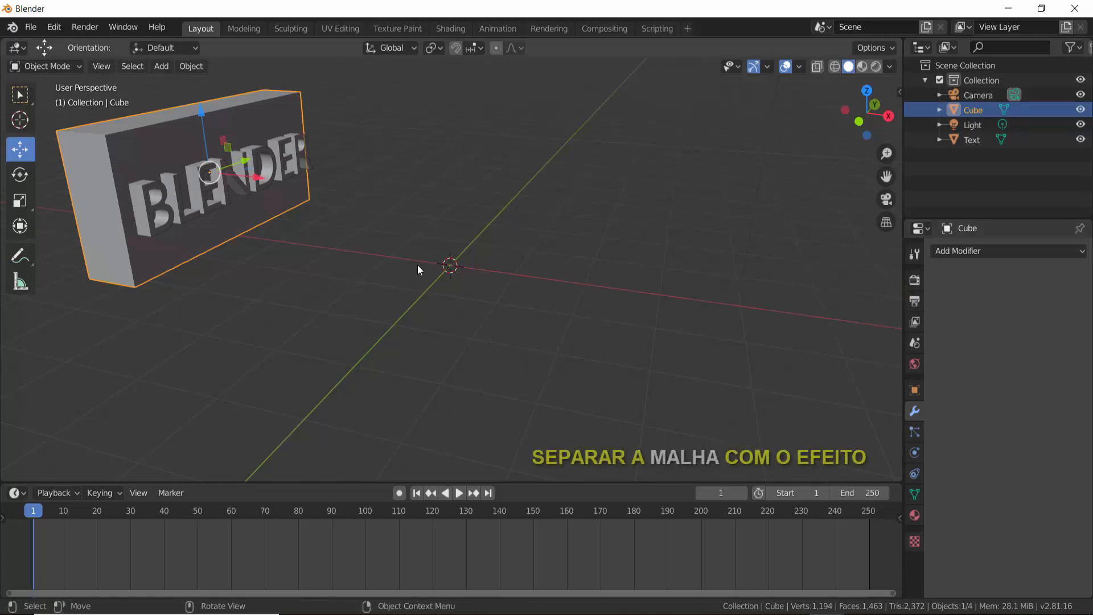
Move the block about 3.1 m along the global X axis, away from the text mesh.
{"action": "key", "text": "g"}
{"action": "key", "text": "x"}
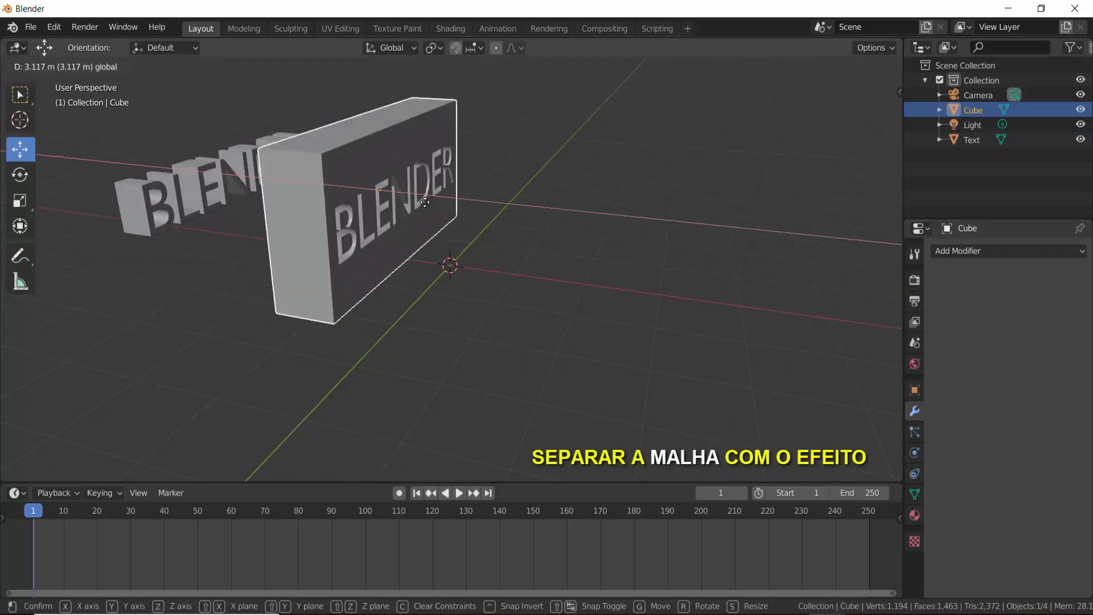
{"action": "left_click", "coordinate": [424, 202]}
Delete the BLENDER text mesh that served as the cutter behind the block.
{"action": "left_click", "coordinate": [149, 204]}
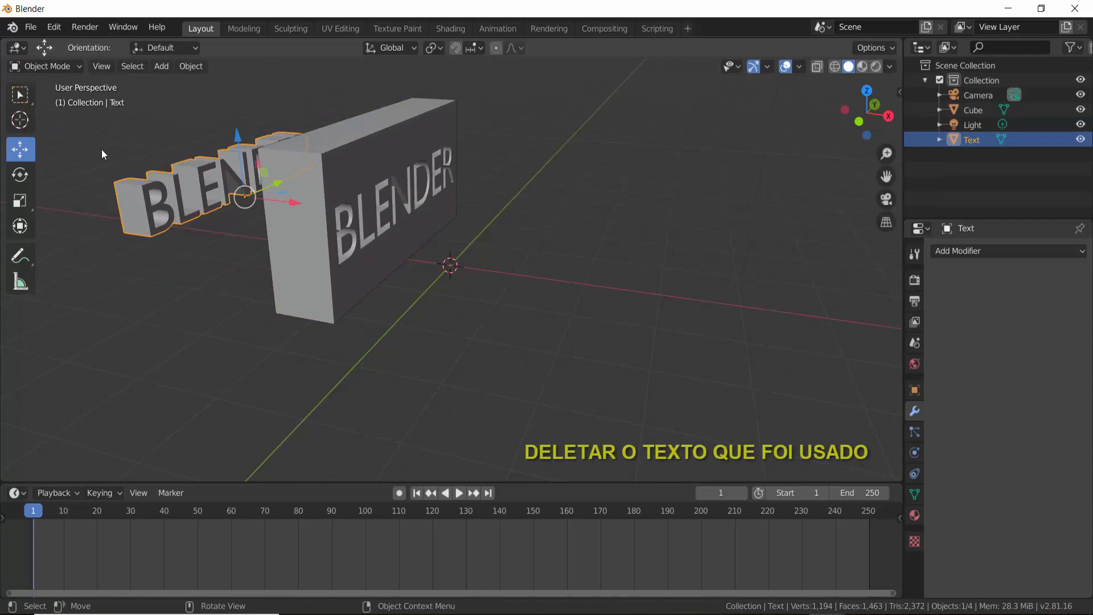
{"action": "key", "text": "x"}
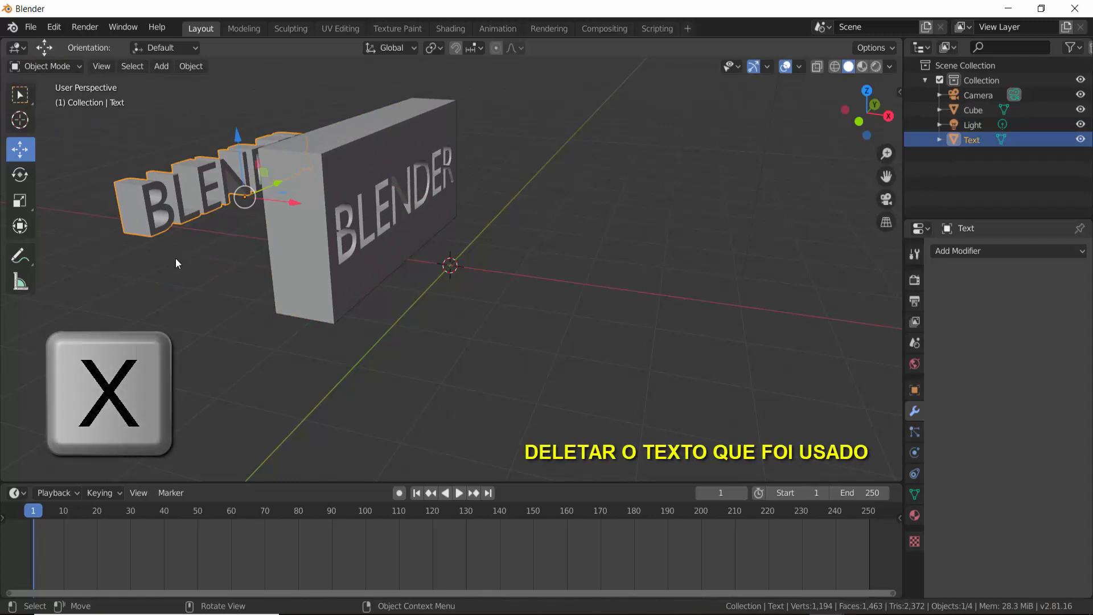
{"action": "left_click", "coordinate": [175, 258]}
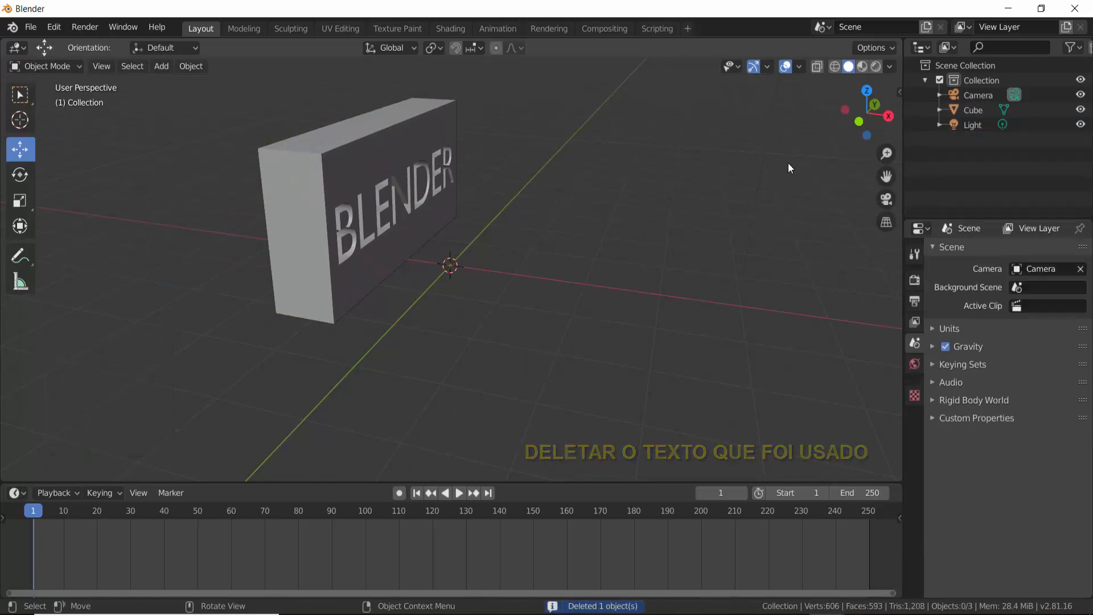
{"action": "left_click_drag", "start_coordinate": [858, 122], "coordinate": [816, 99]}
{"action": "scroll", "coordinate": [480, 253], "scroll_direction": "up", "scroll_amount": 3}
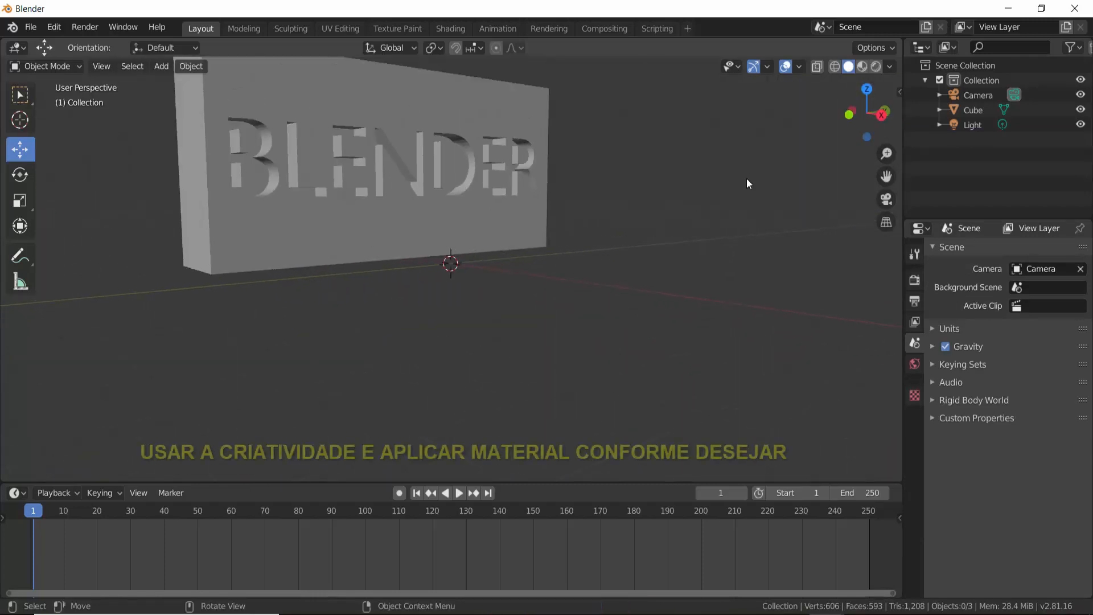
{"action": "left_click_drag", "start_coordinate": [866, 120], "coordinate": [836, 117]}
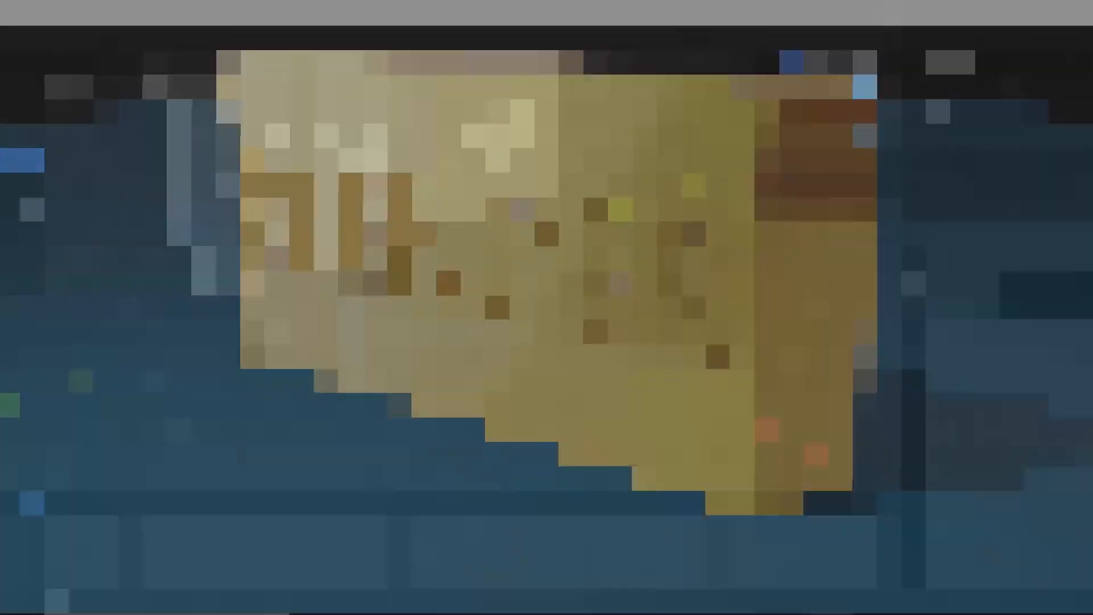